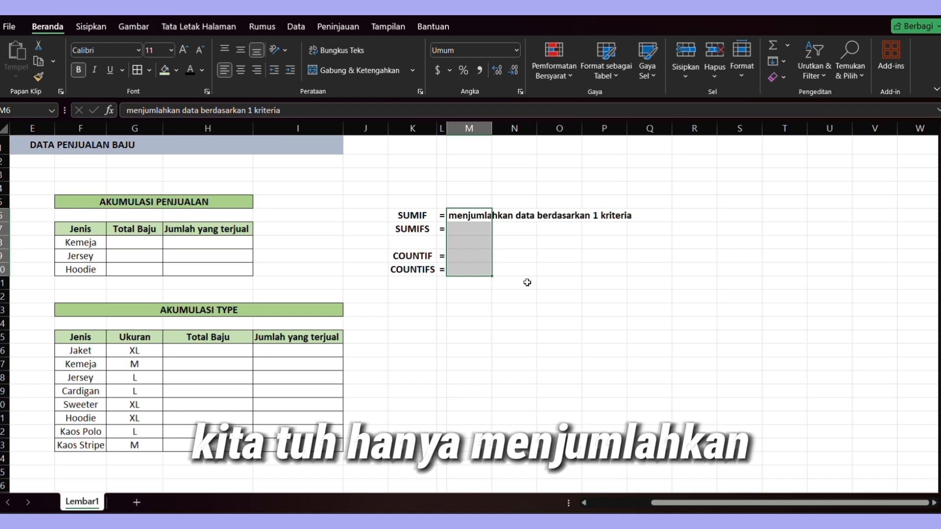
# - Enter the SUMIFS description "menjumlahkan deta berdasarkan beberapa kriteria" in the cell beside its label
pyautogui.click(551, 271)
pyautogui.click(620, 202)
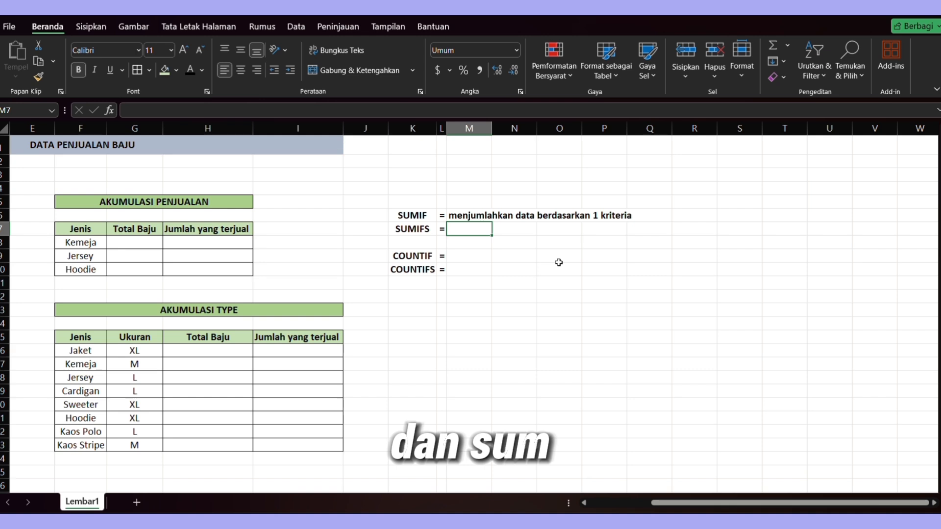
pyautogui.write('menjumlah')
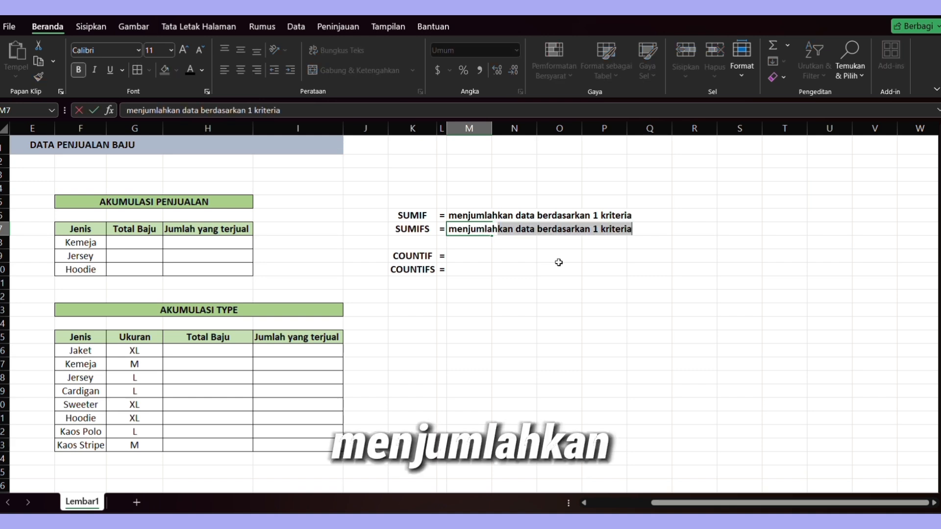
pyautogui.write('kan det')
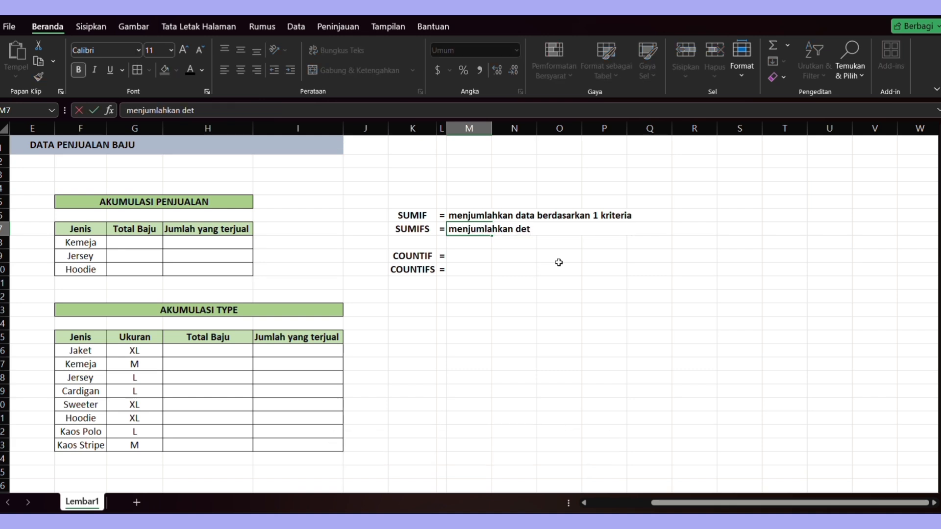
pyautogui.write('a berdasarkna')
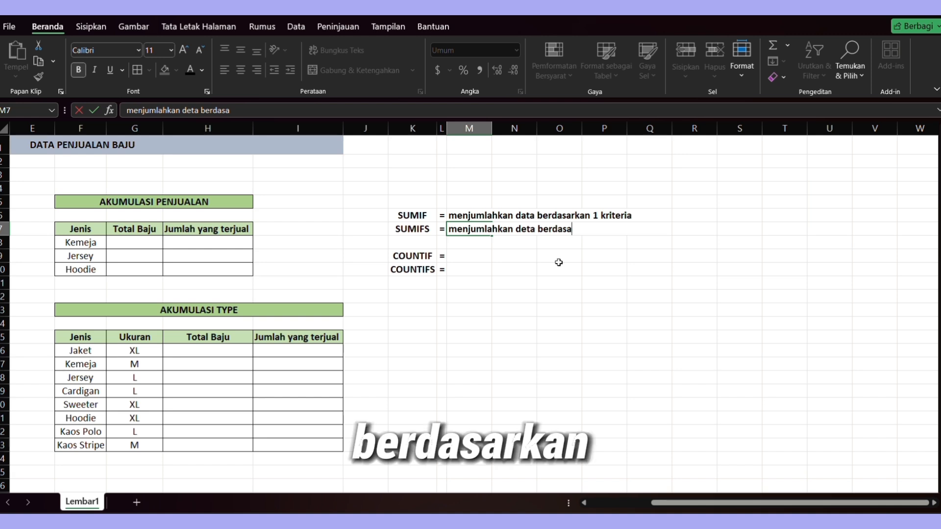
pyautogui.press('BackSpace')
pyautogui.write('an beberapa ')
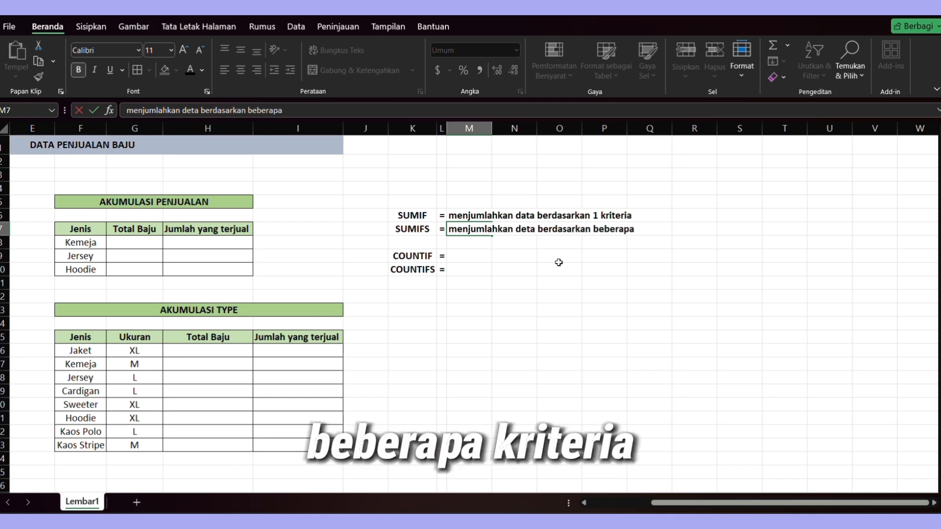
pyautogui.write('kriter')
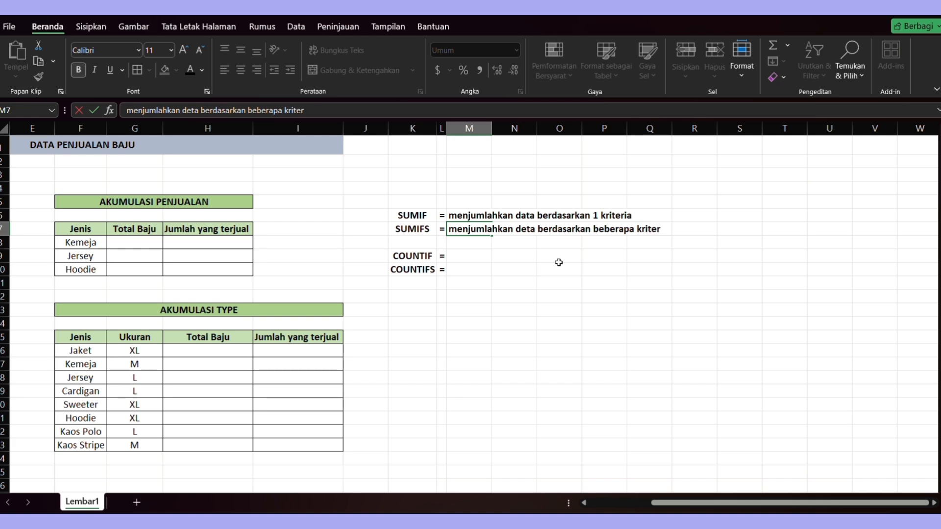
pyautogui.write('ia')
pyautogui.press('Return')
pyautogui.press('Return')
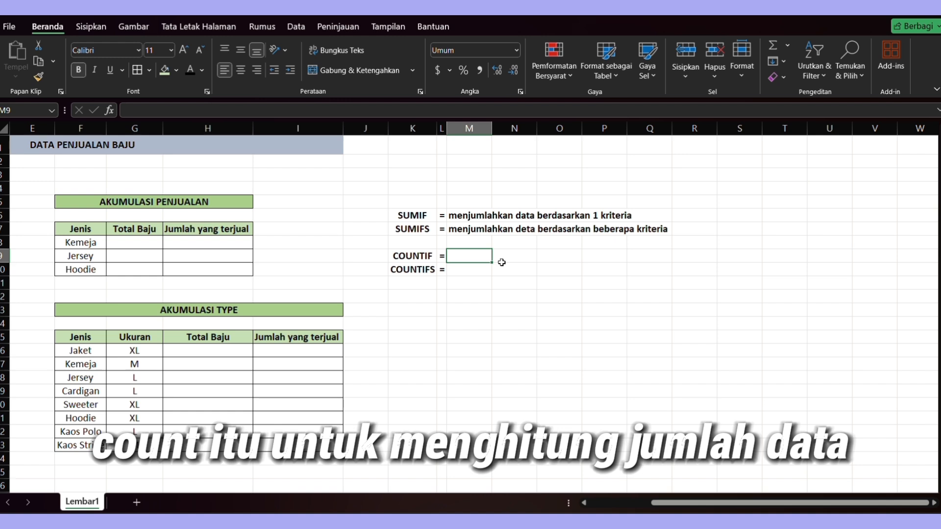
# - Enter the COUNTIF description "Menghitung jumlah data berdasarkan 1 kriteria" beside its label
pyautogui.write('Me')
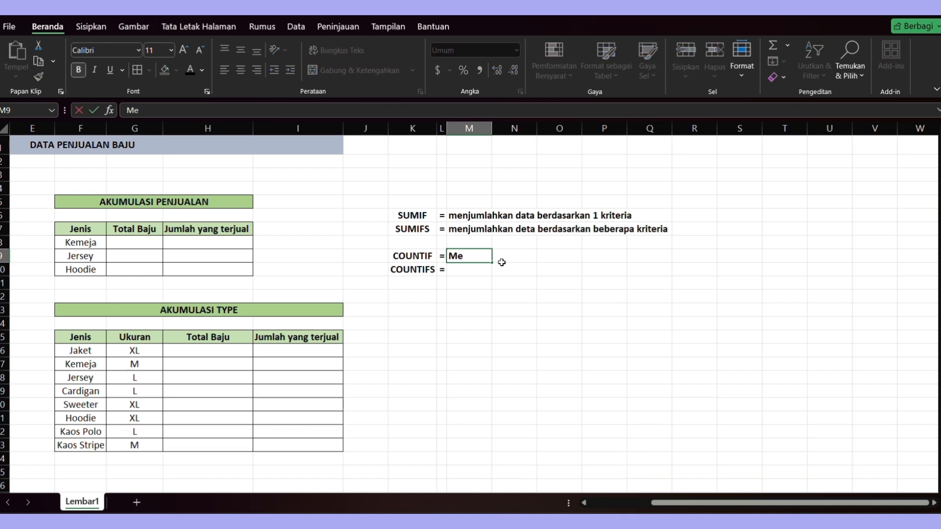
pyautogui.write('nghitung jum')
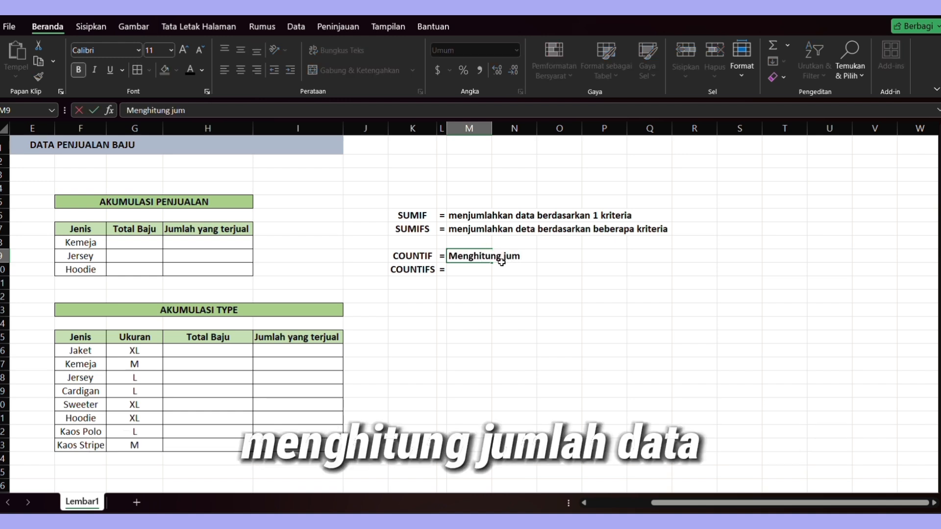
pyautogui.write('lah data b')
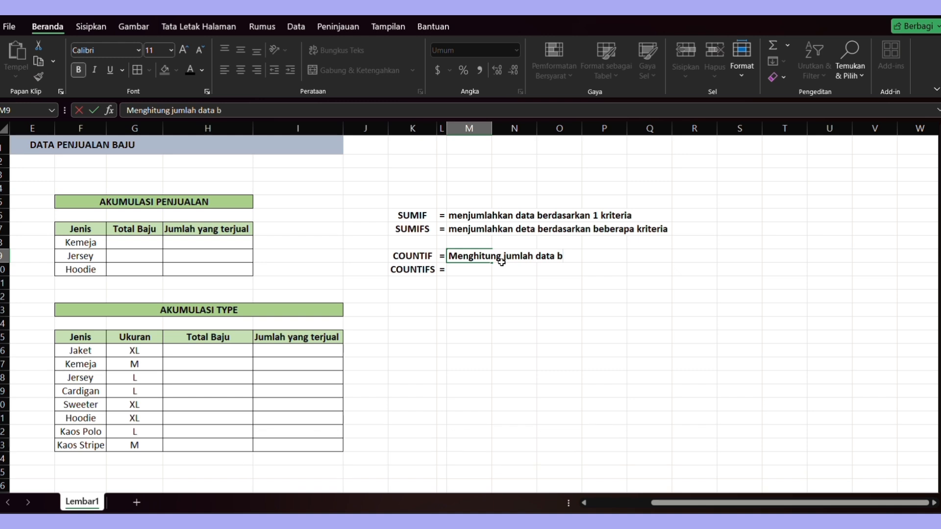
pyautogui.write('errdasar')
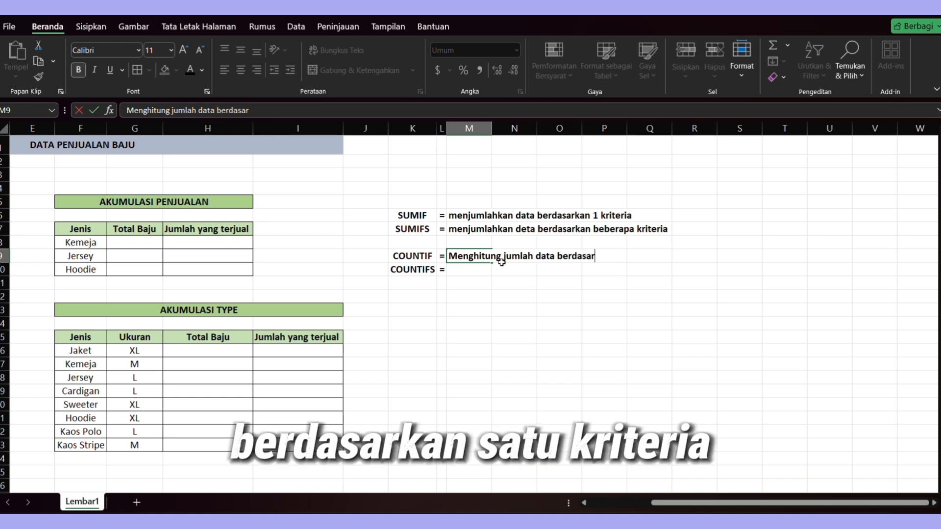
pyautogui.write('kan 1 k')
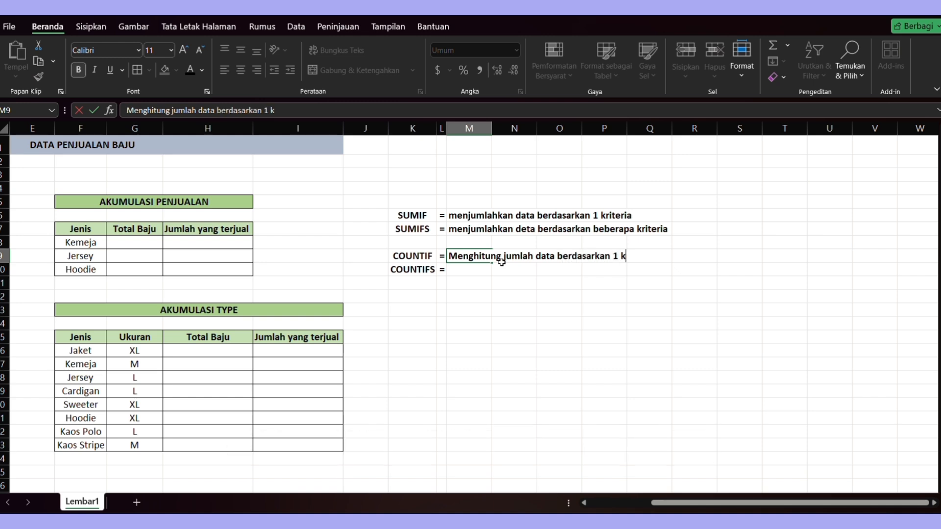
pyautogui.write('riteria')
pyautogui.press('Return')
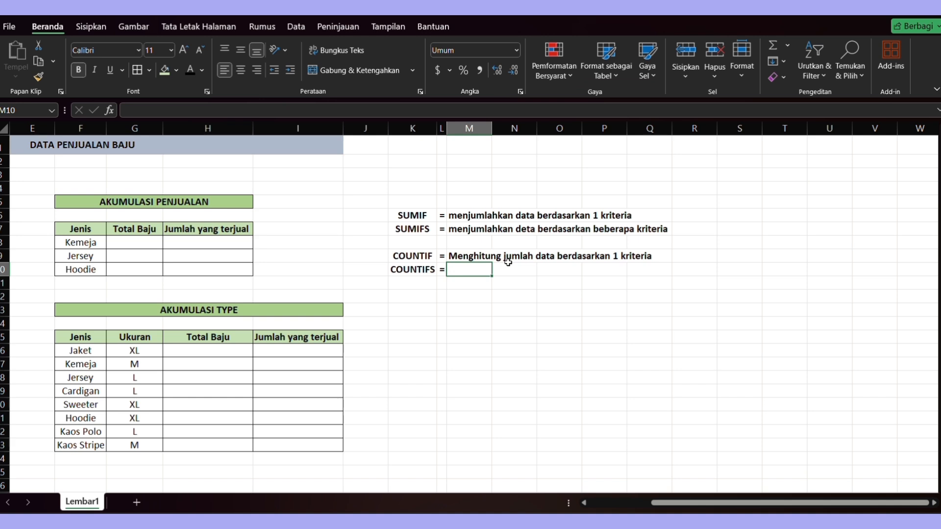
pyautogui.click(483, 256)
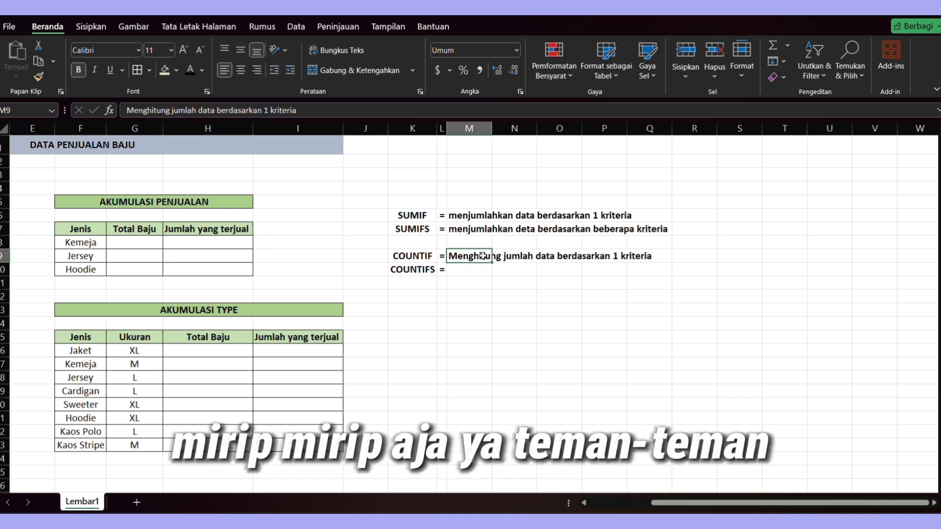
pyautogui.click(494, 278)
pyautogui.click(469, 255)
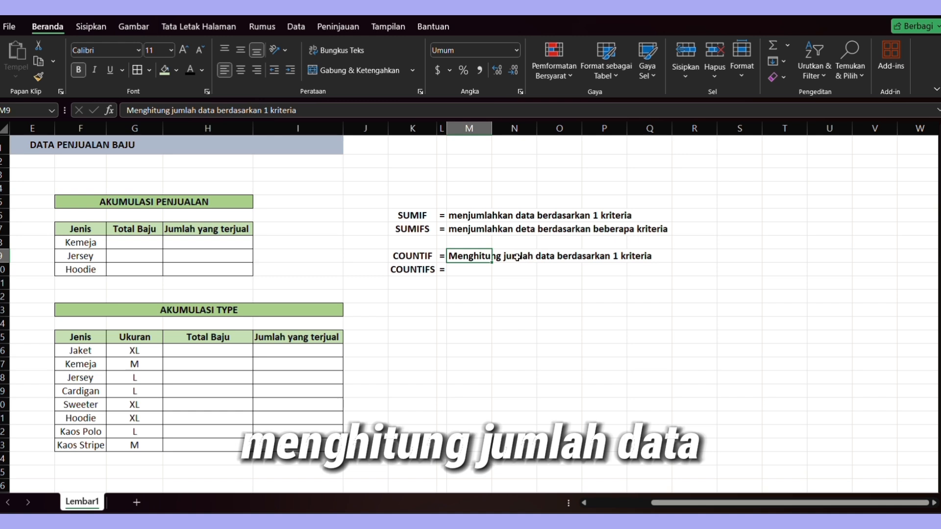
# - Enter the COUNTIFS description "menghitung jumlah data berdasarkan beberapa kriteria" beside its label
pyautogui.click(481, 273)
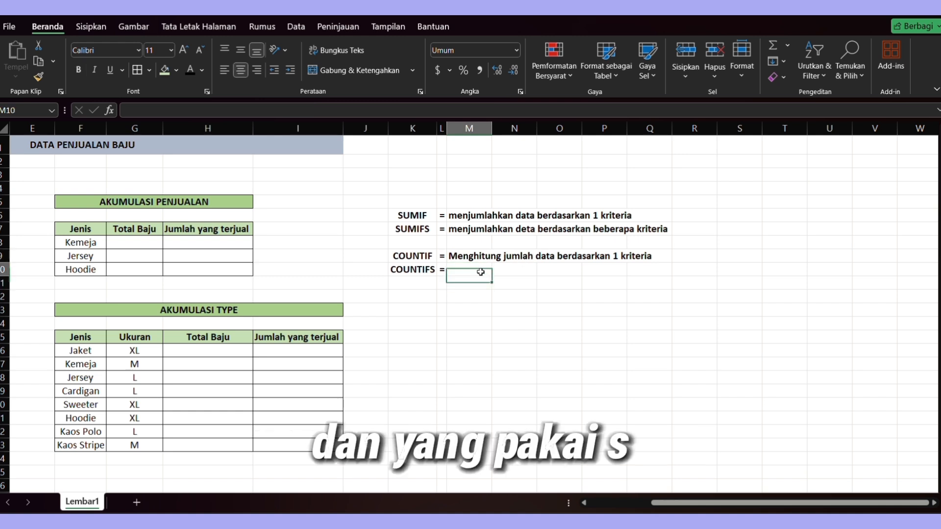
pyautogui.doubleClick(481, 272)
pyautogui.write('menghitung jum')
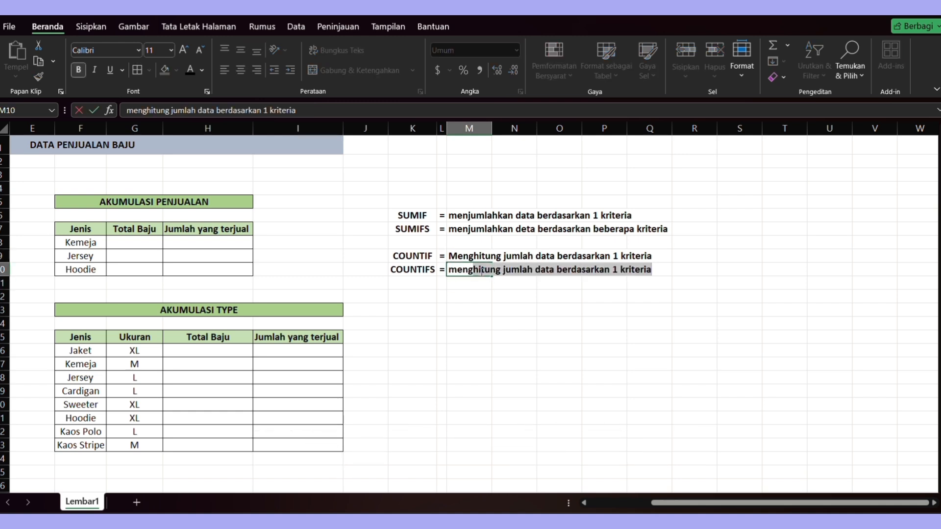
pyautogui.write('lah ')
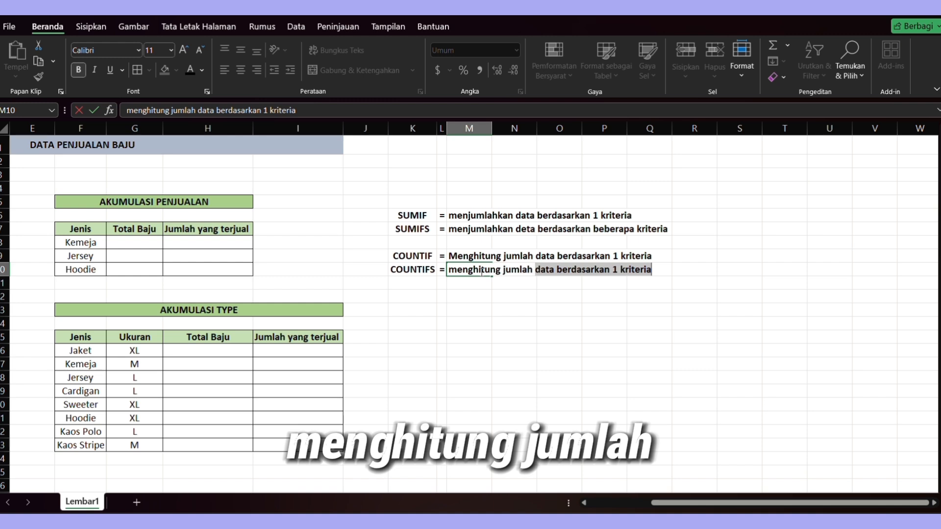
pyautogui.write('fd da')
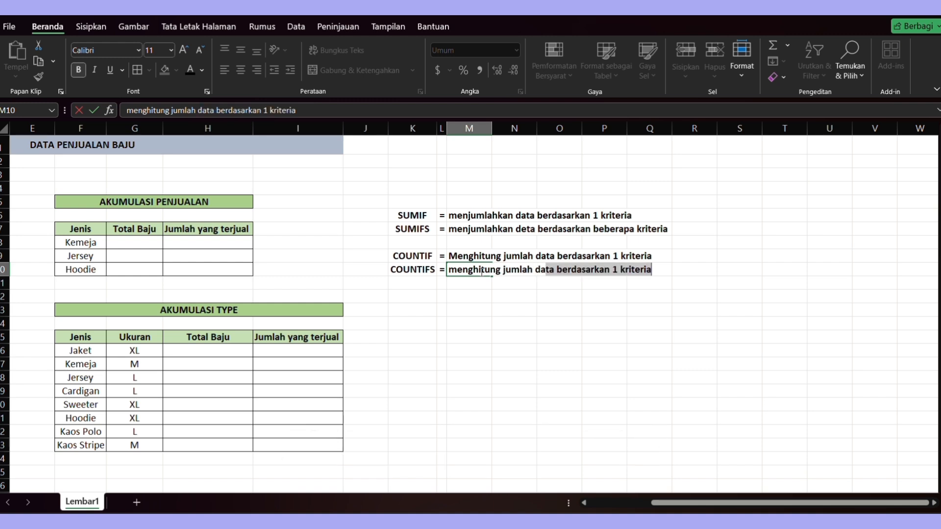
pyautogui.write('ta berdas')
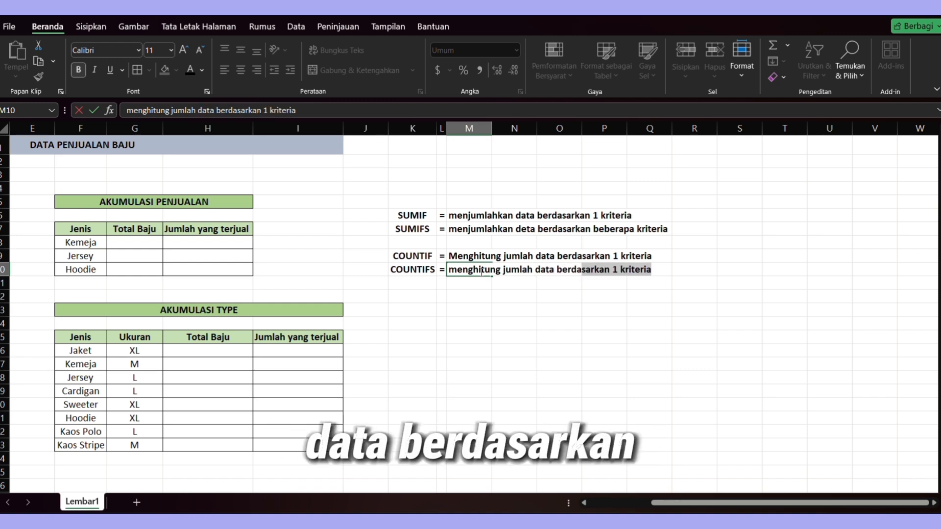
pyautogui.write('arkan beberapa ')
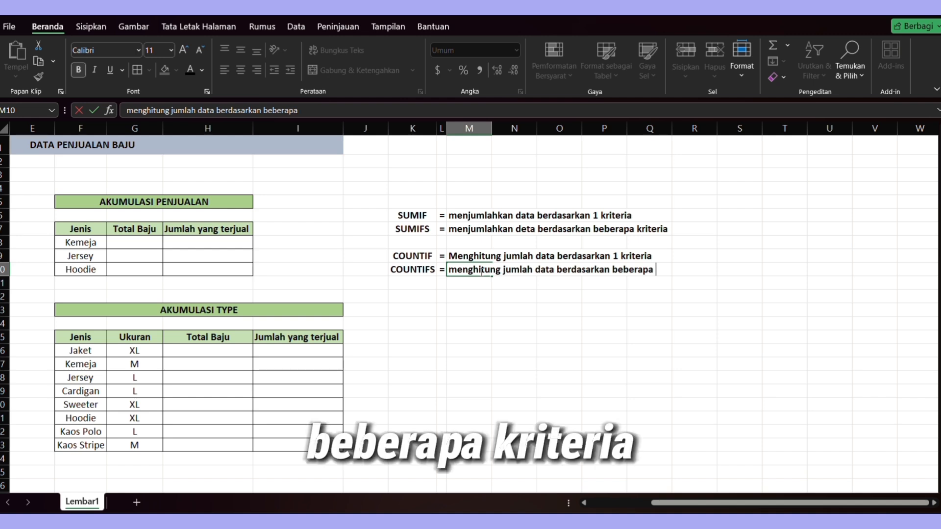
pyautogui.write('kriteria')
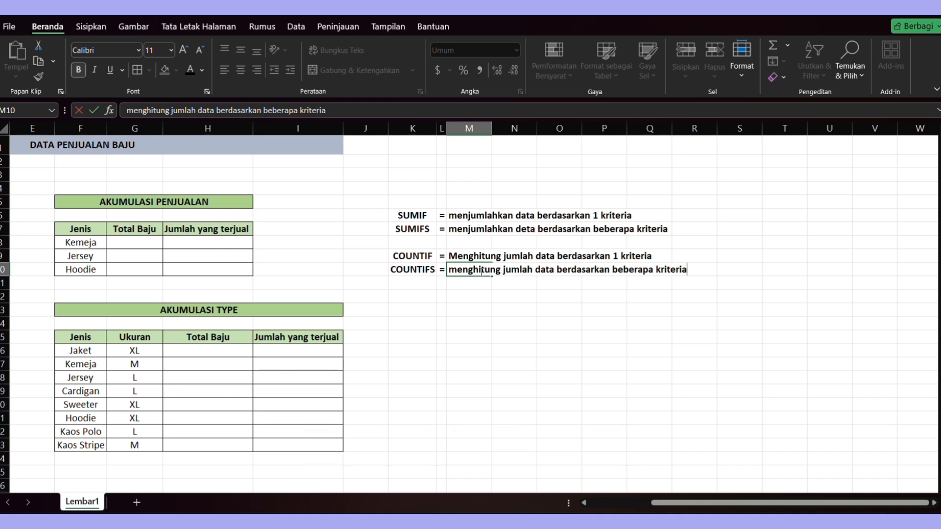
pyautogui.press('Return')
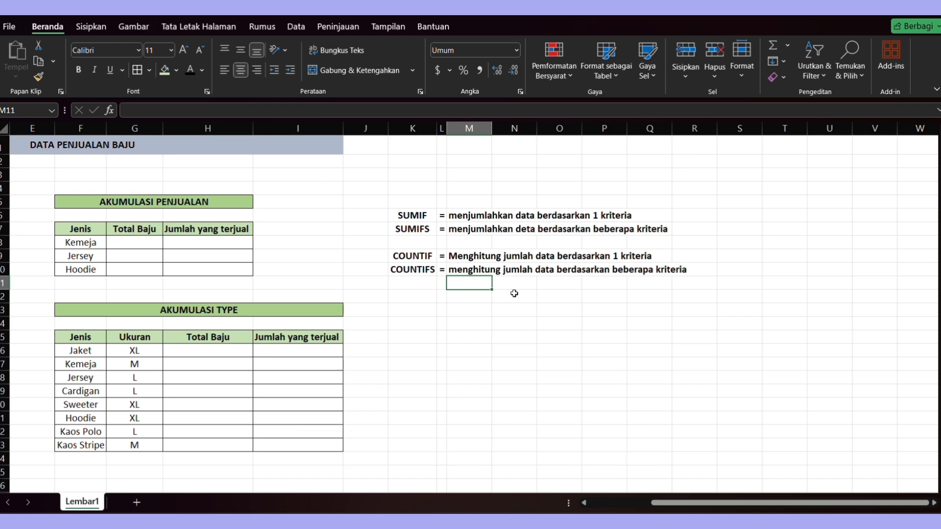
# - Give the whole SUMIF–COUNTIFS explanation block a light orange fill colour
pyautogui.moveTo(410, 216); pyautogui.dragTo(688, 273)
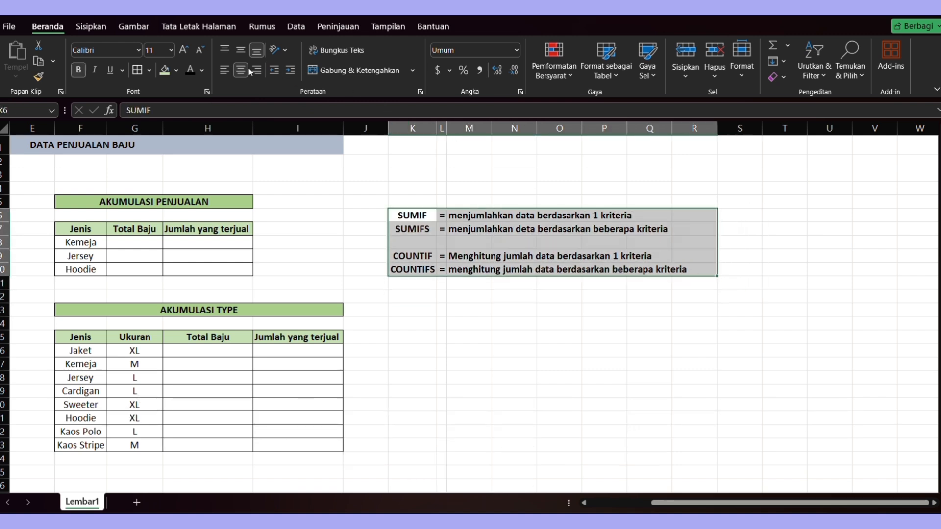
pyautogui.click(176, 70)
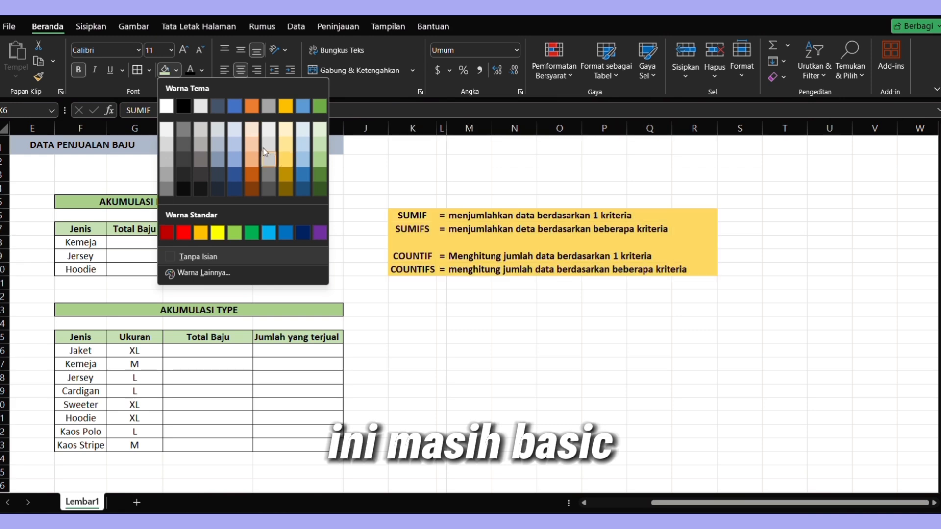
pyautogui.click(286, 130)
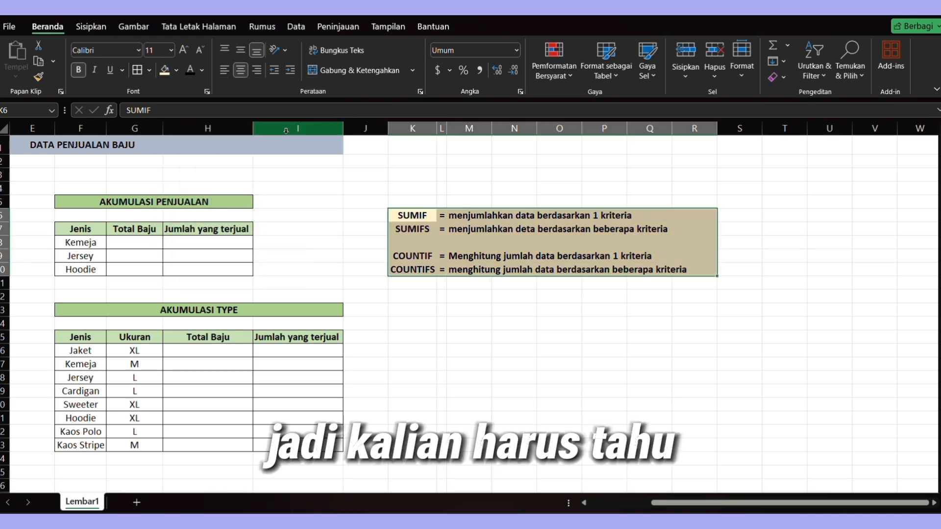
# - Correct the typo "deta" to "data" in the SUMIFS description
pyautogui.click(478, 228)
pyautogui.scroll(3, 559, 338)
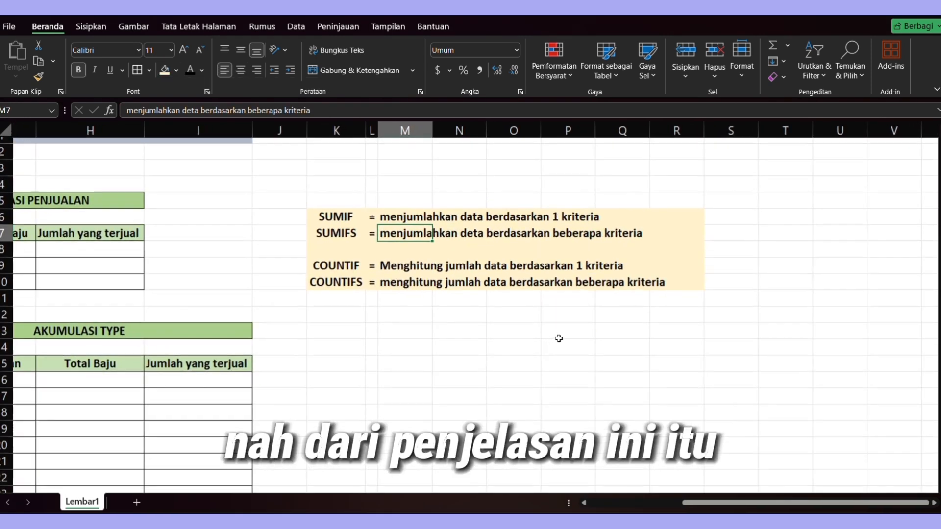
pyautogui.scroll(1, 559, 339)
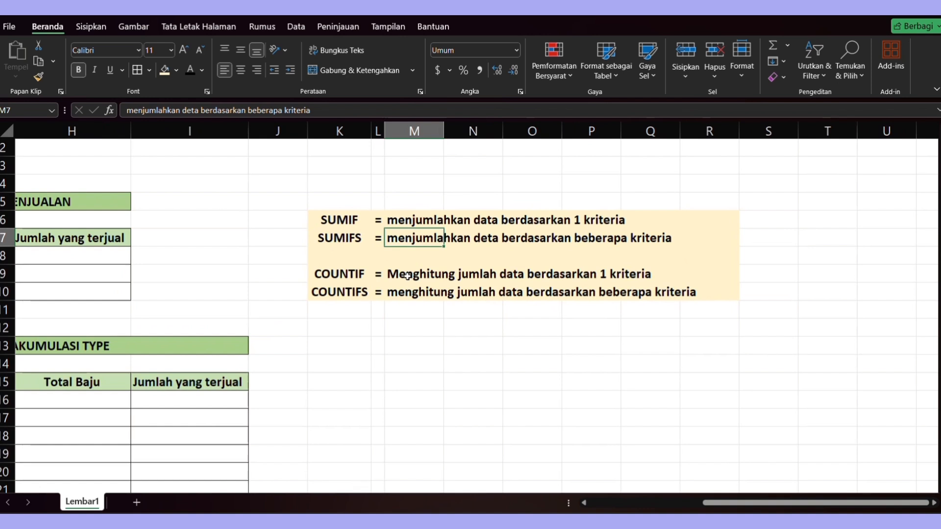
pyautogui.doubleClick(422, 238)
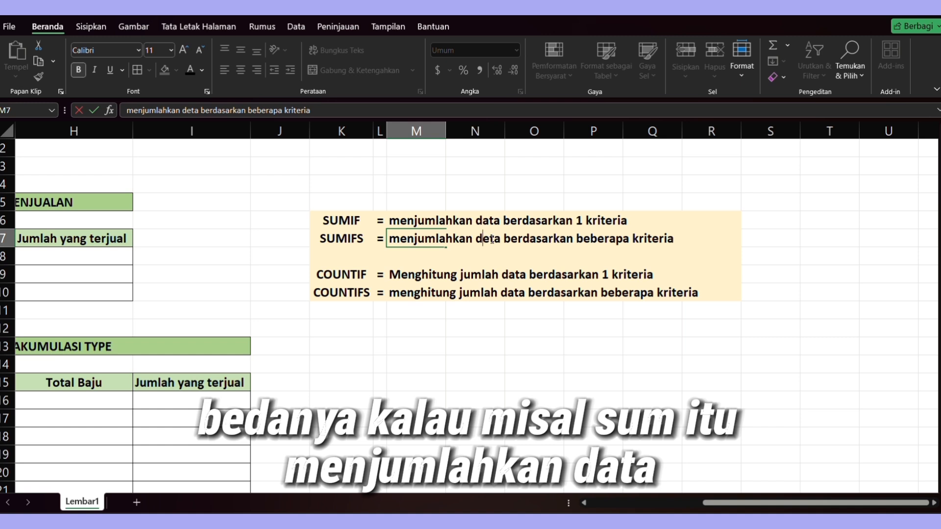
pyautogui.click(490, 239)
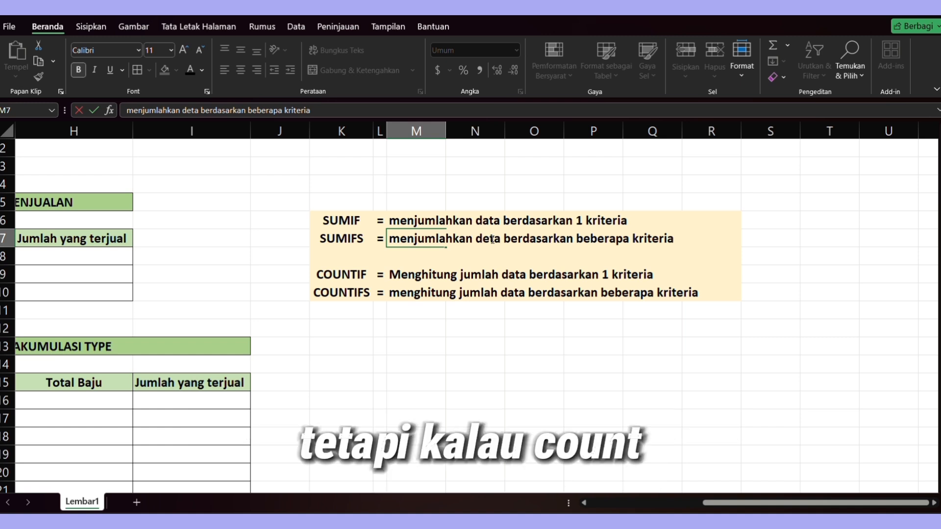
pyautogui.press('BackSpace')
pyautogui.write('a')
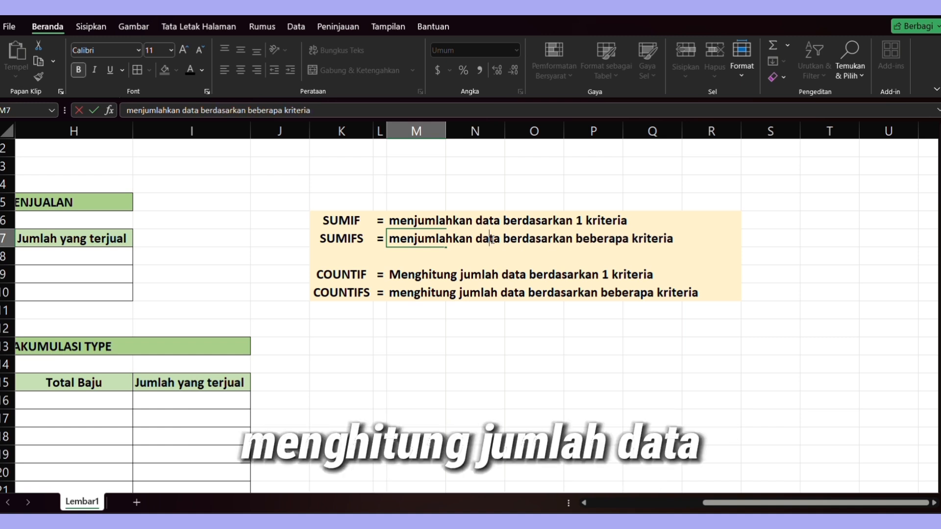
pyautogui.press('Return')
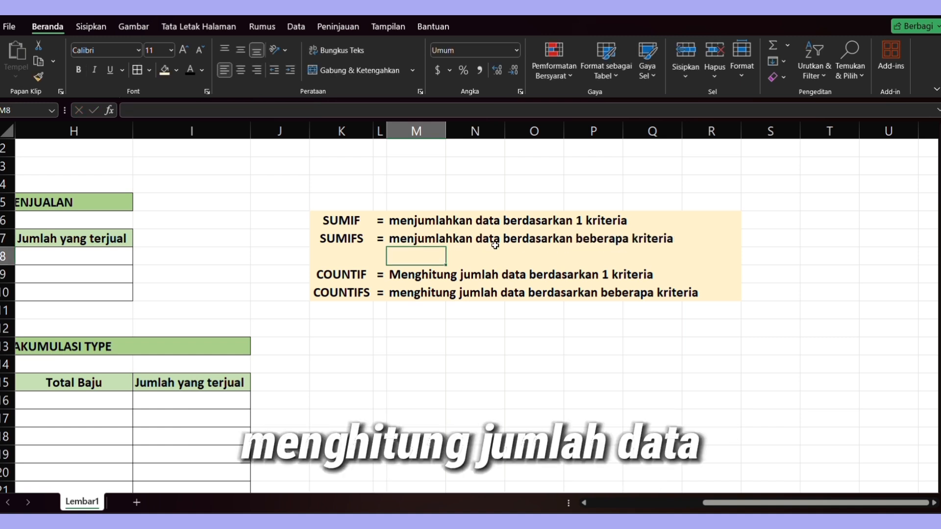
# - Review the SUMIFS and COUNTIF descriptions, highlighting the words "jumlah data" in the COUNTIF text
pyautogui.doubleClick(445, 276)
pyautogui.doubleClick(438, 238)
pyautogui.press('Escape')
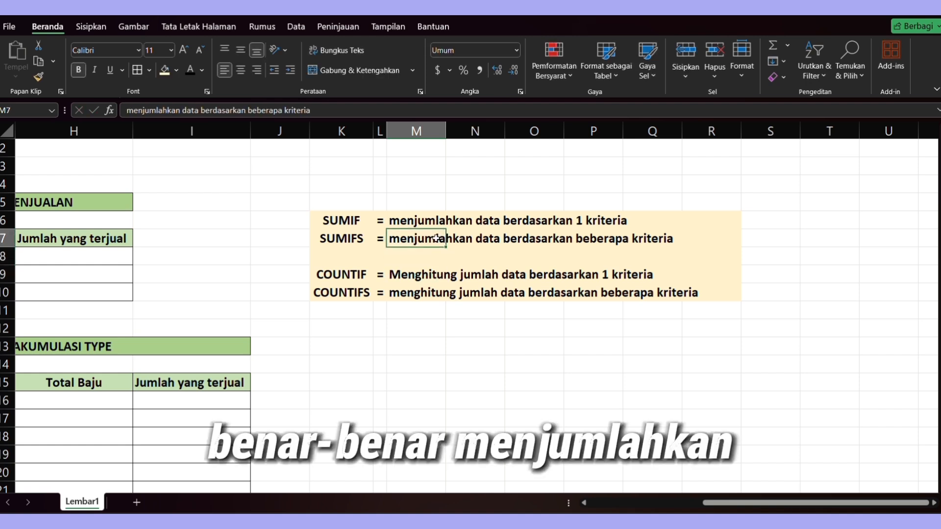
pyautogui.doubleClick(434, 275)
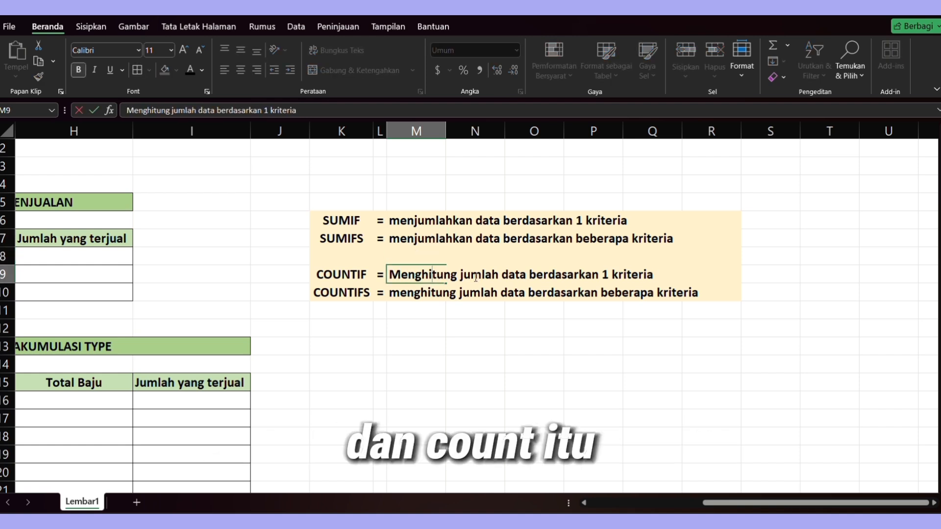
pyautogui.moveTo(460, 274); pyautogui.dragTo(526, 275)
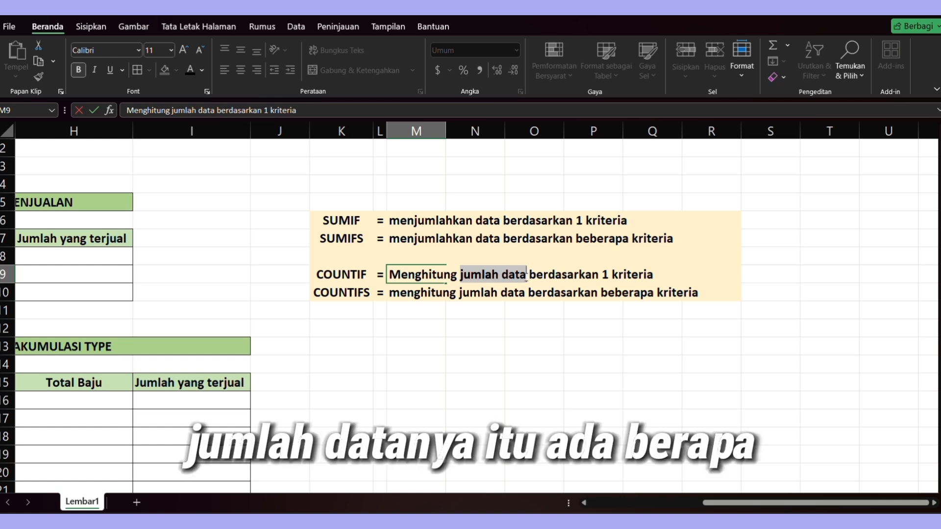
# - Review the Akumulasi Penjualan summary table's Jenis and Total Baju cells beside the clothing sales data
pyautogui.press('Return')
pyautogui.hscroll(-1, 524, 276)
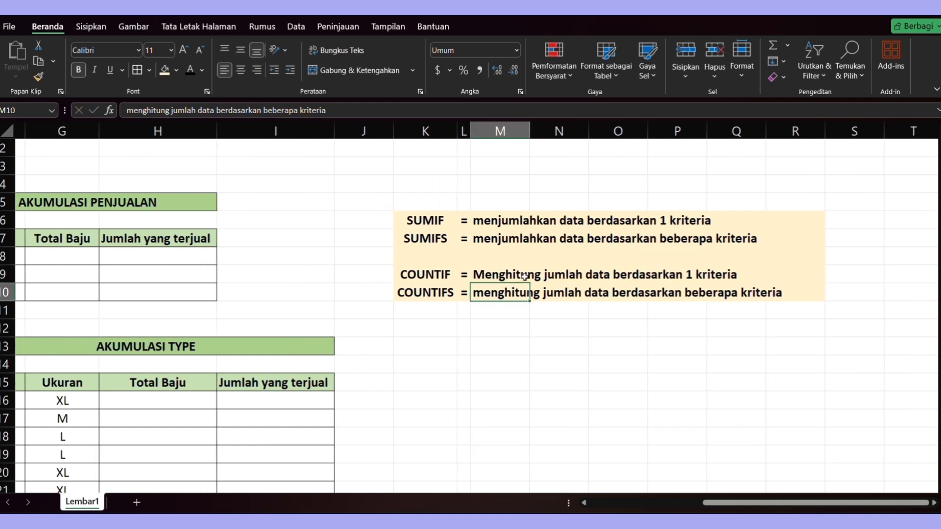
pyautogui.scroll(-4, 525, 276)
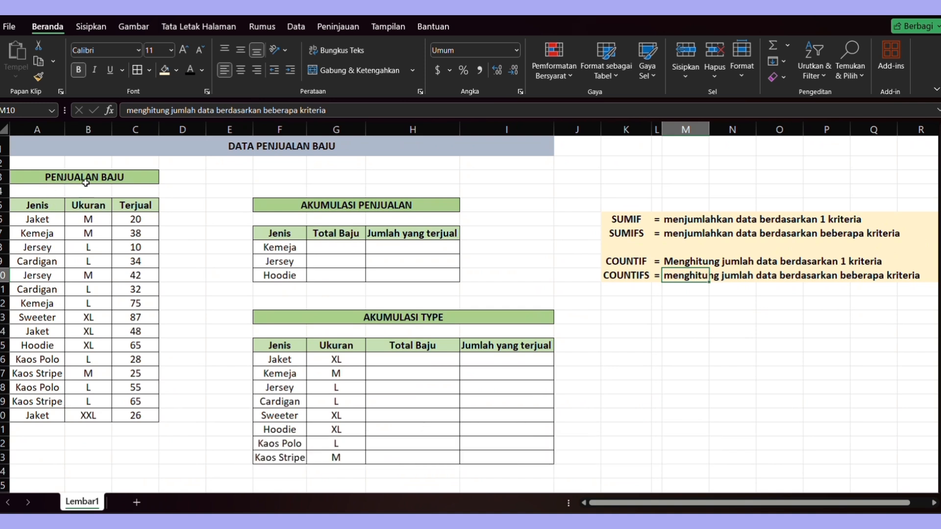
pyautogui.click(83, 259)
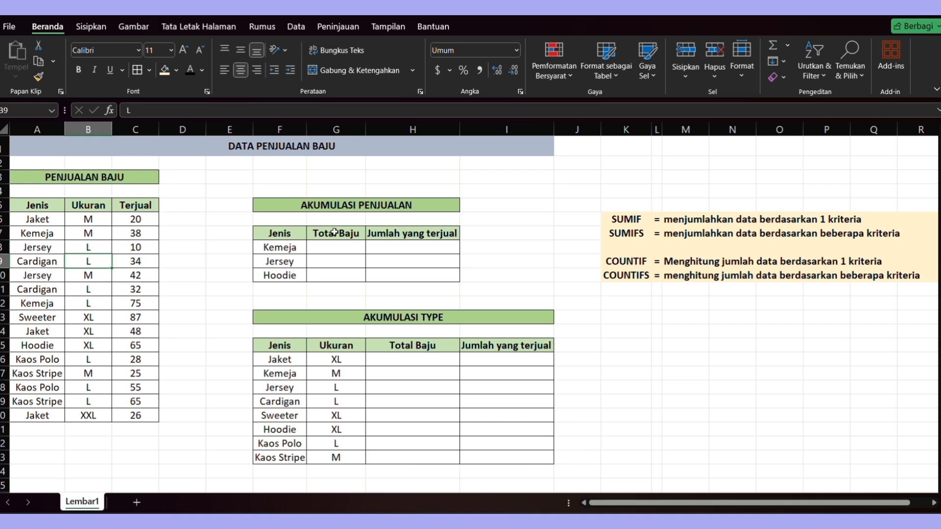
pyautogui.click(331, 244)
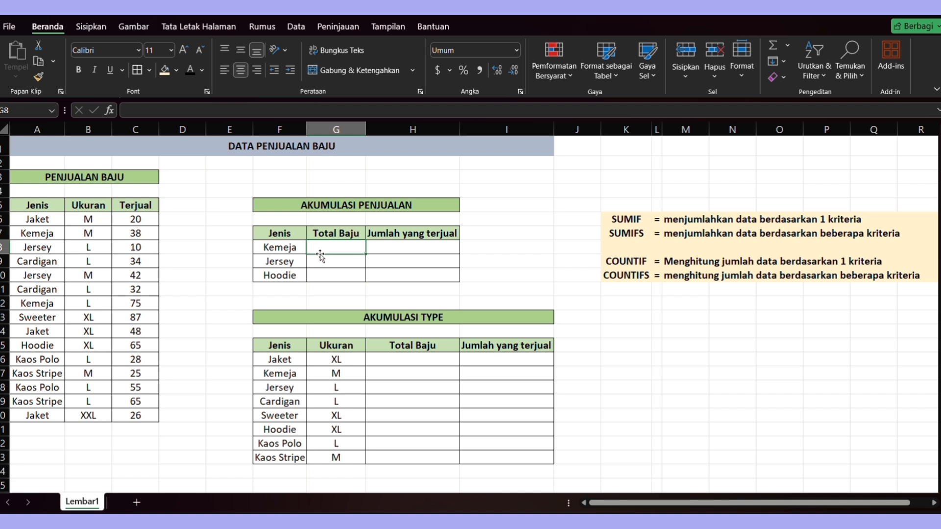
pyautogui.click(293, 248)
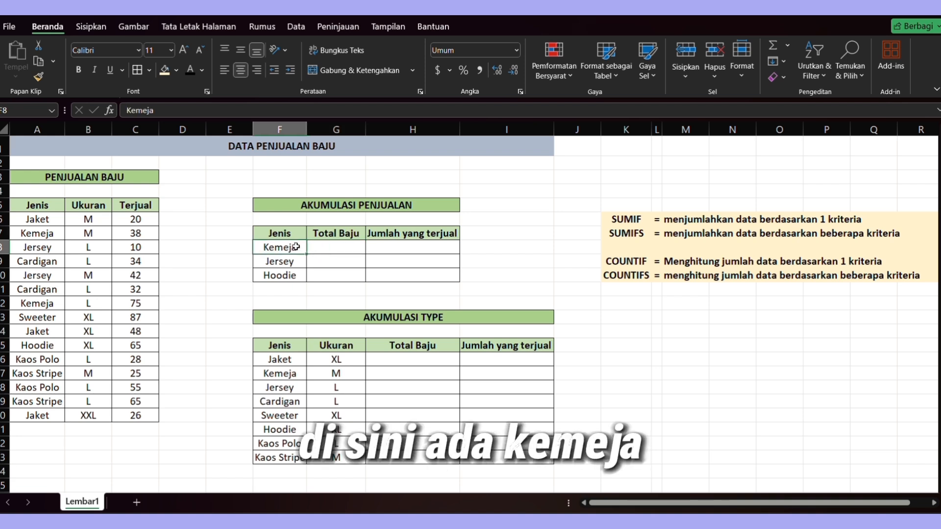
pyautogui.click(333, 243)
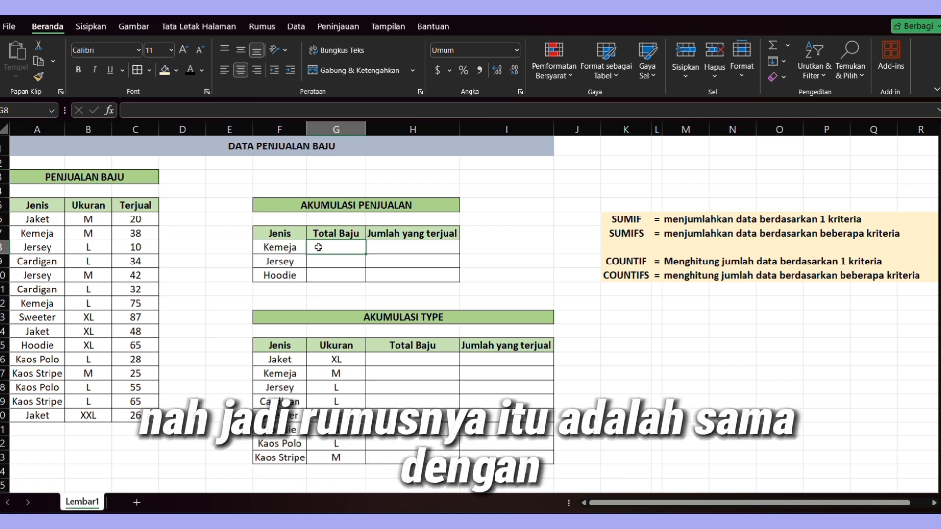
# - Enter =COUNTIF($A$6:$A$20,F8) in the Total Baju cell for Kemeja to count its rows by Jenis
pyautogui.write('=')
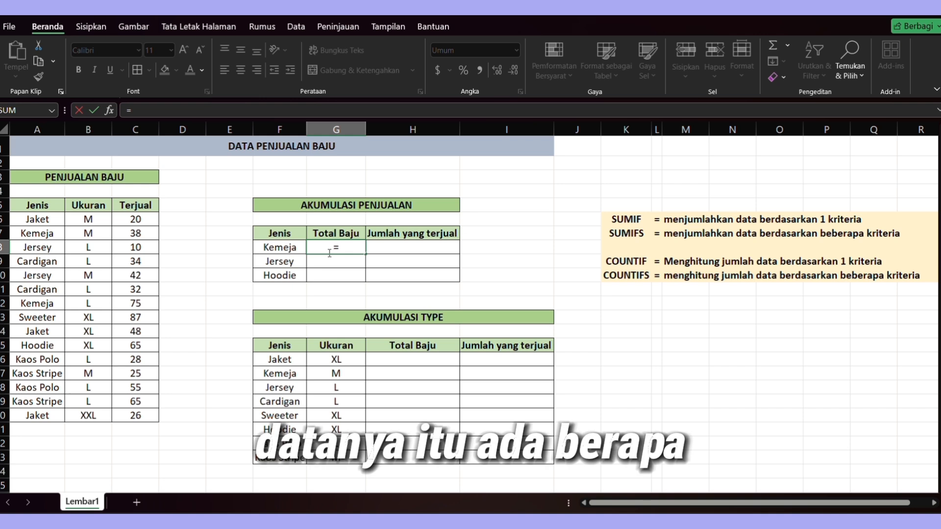
pyautogui.write('C')
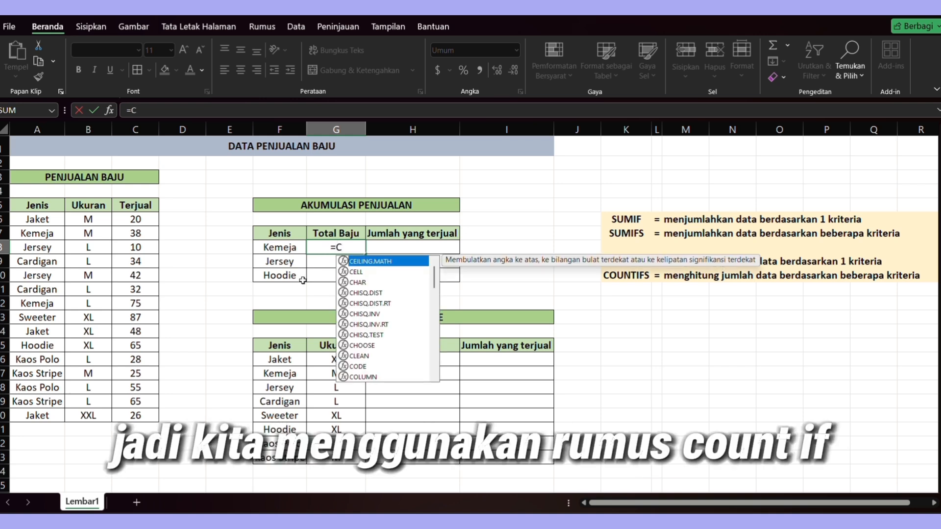
pyautogui.write('OUN')
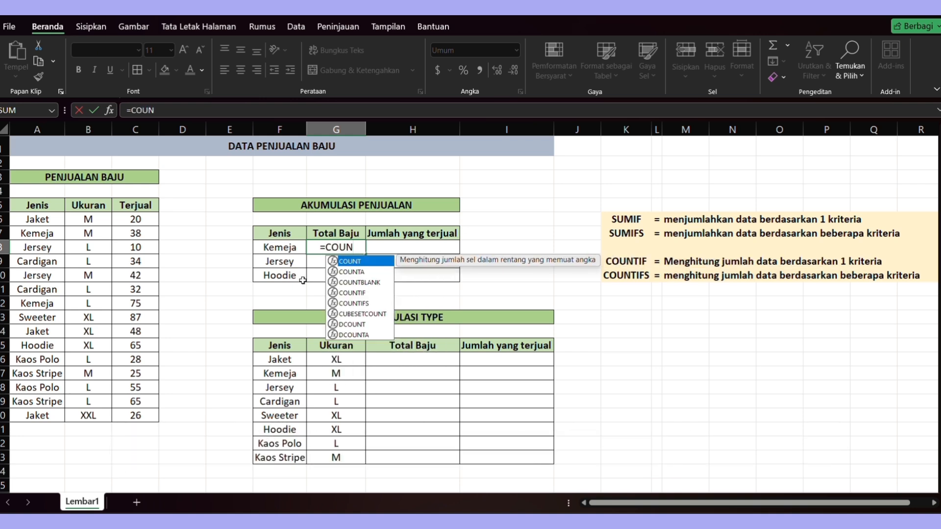
pyautogui.write('TIF')
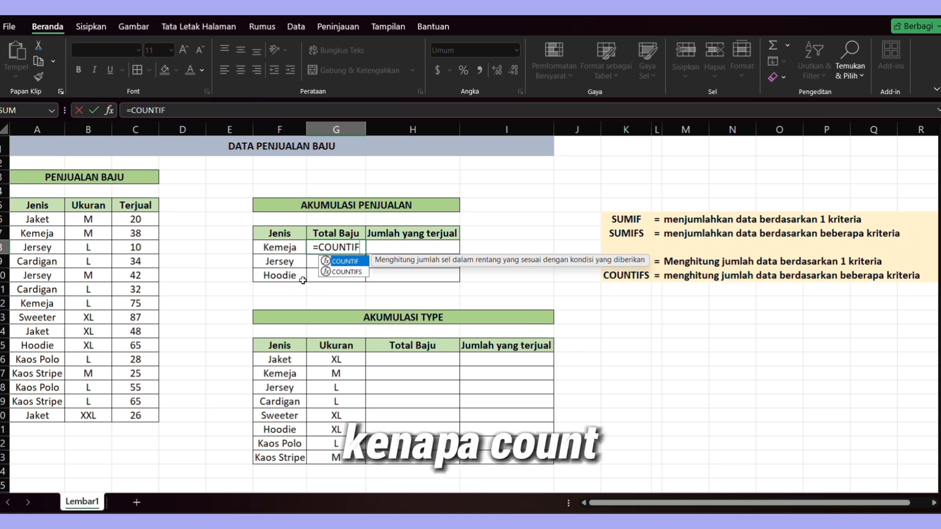
pyautogui.write('(')
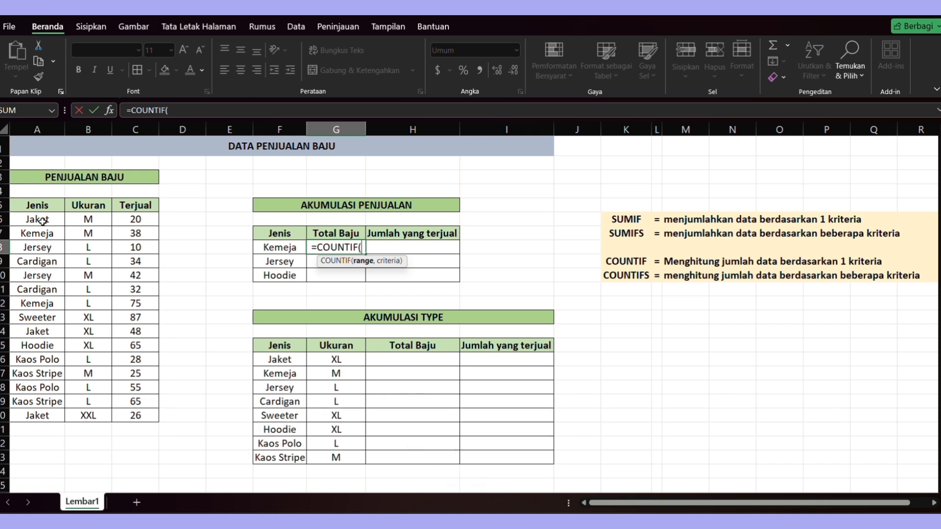
pyautogui.moveTo(46, 223); pyautogui.dragTo(56, 415)
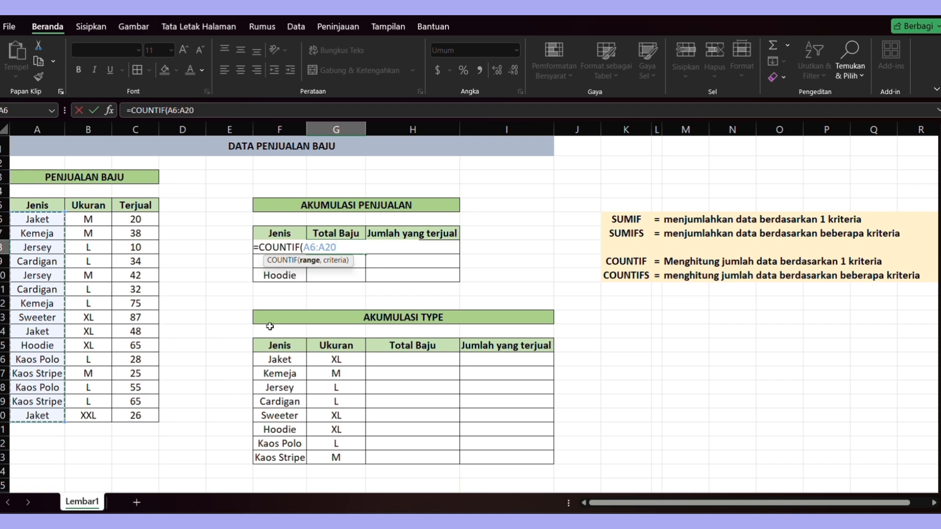
pyautogui.press('F4')
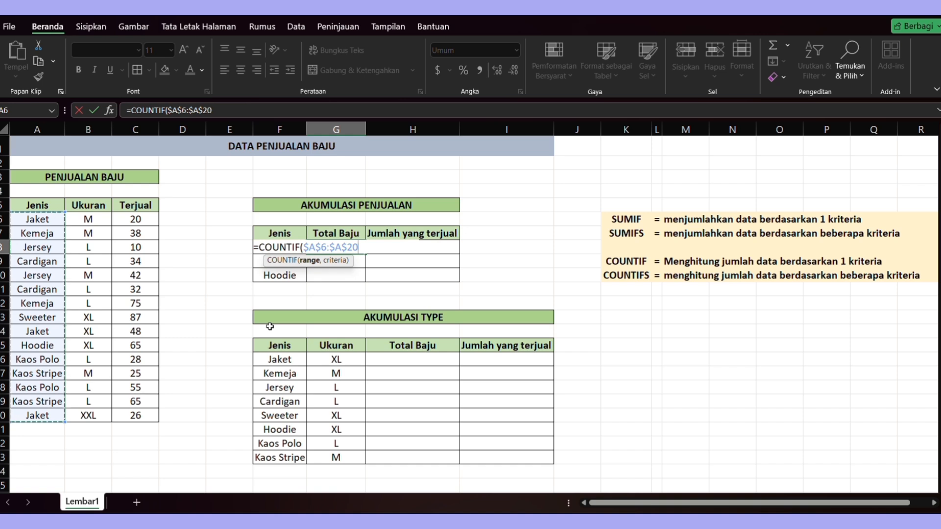
pyautogui.write(',')
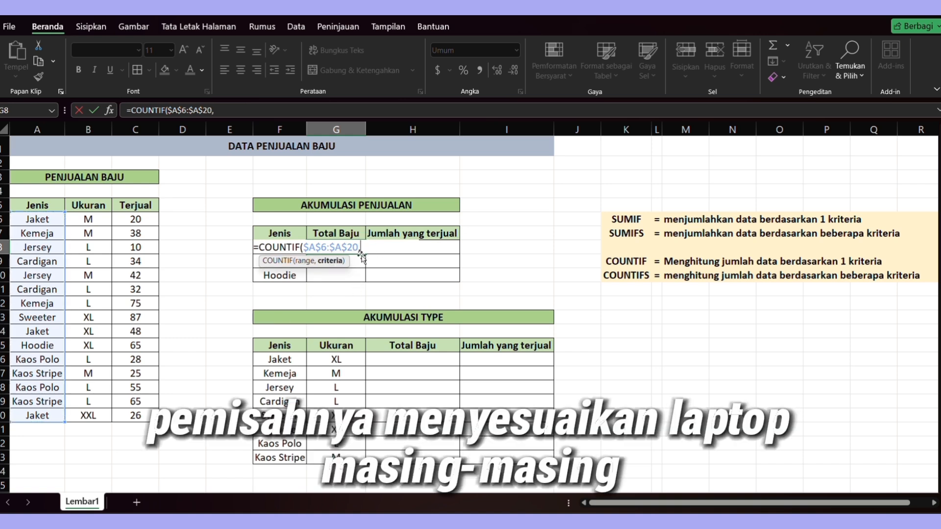
pyautogui.press('BackSpace')
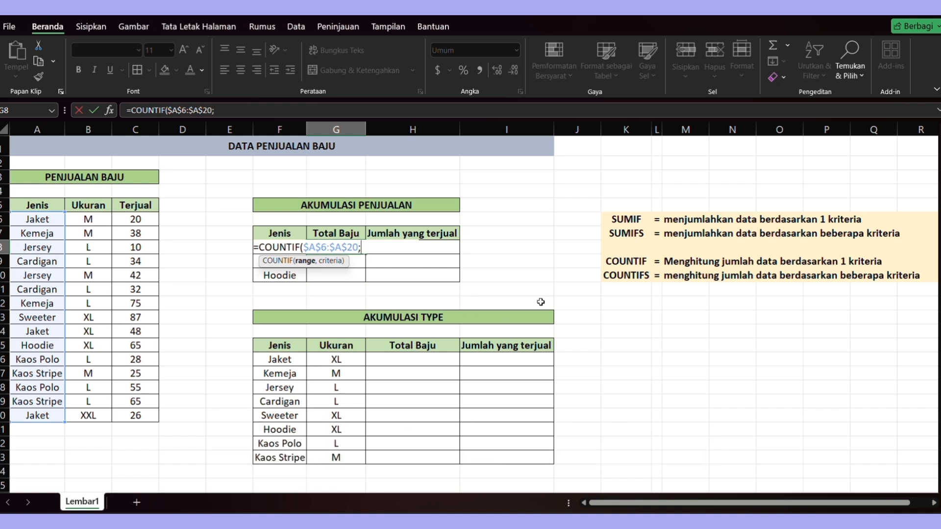
pyautogui.write(',')
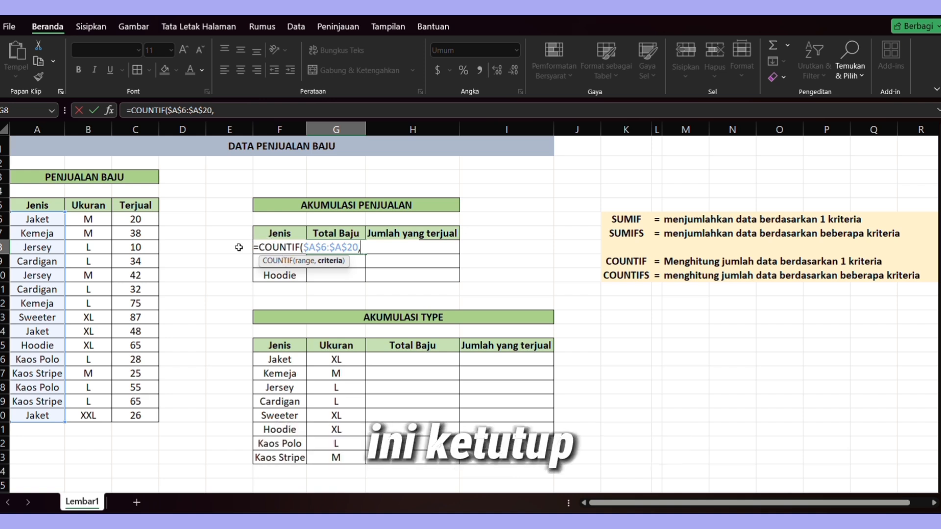
pyautogui.moveTo(239, 248); pyautogui.dragTo(262, 249)
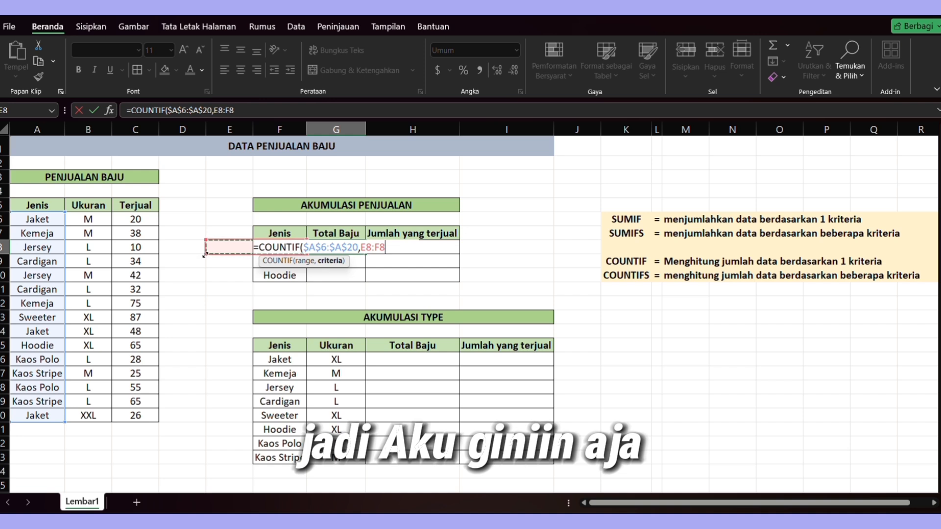
pyautogui.moveTo(205, 255); pyautogui.dragTo(260, 252)
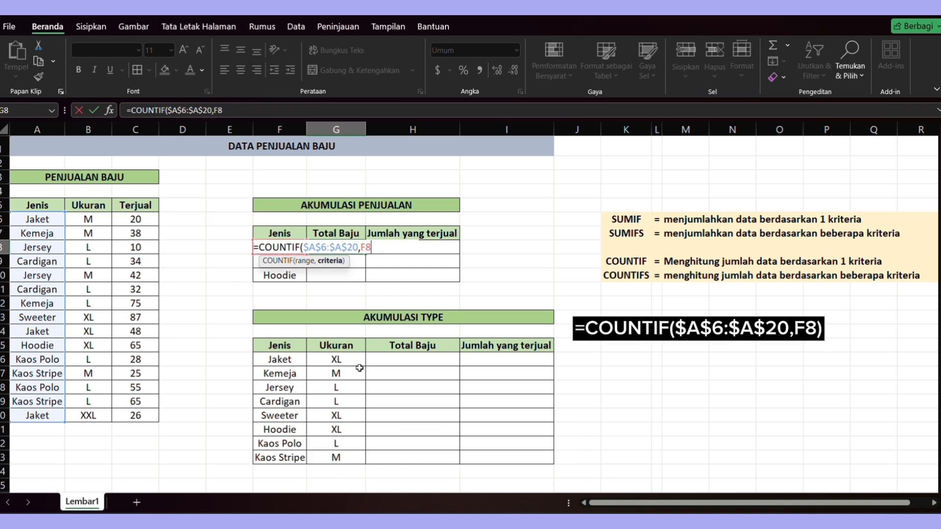
pyautogui.write(')')
pyautogui.press('Return')
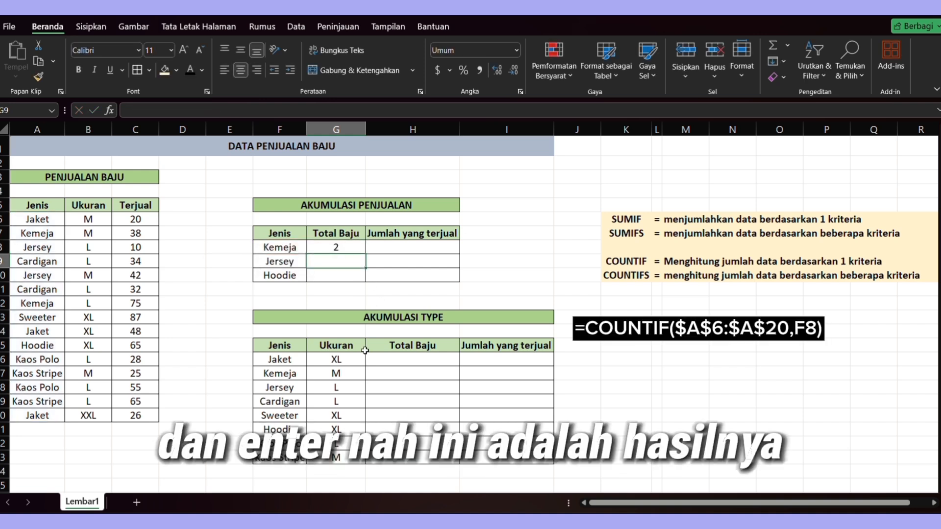
# - Fill the COUNTIF formula down to the Jersey and Hoodie rows and check the copied formula's references
pyautogui.click(342, 251)
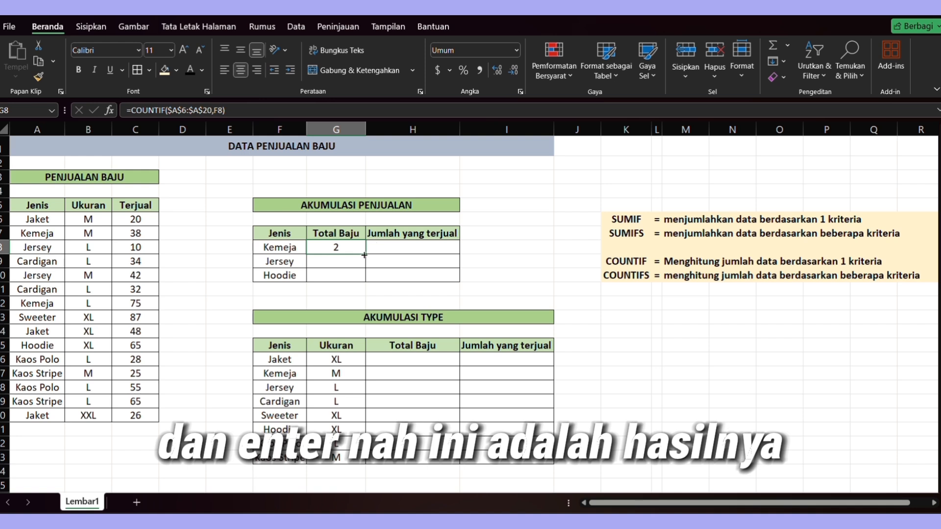
pyautogui.moveTo(366, 255); pyautogui.dragTo(366, 277)
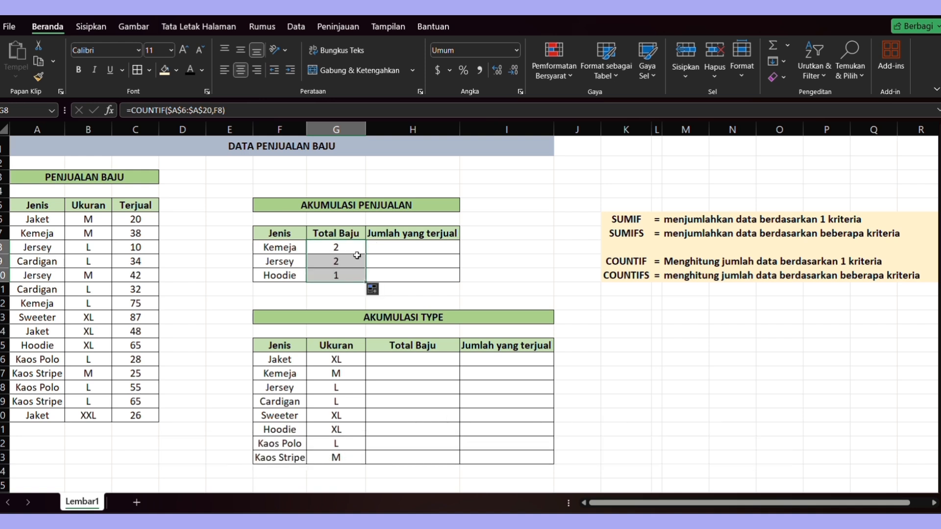
pyautogui.doubleClick(357, 252)
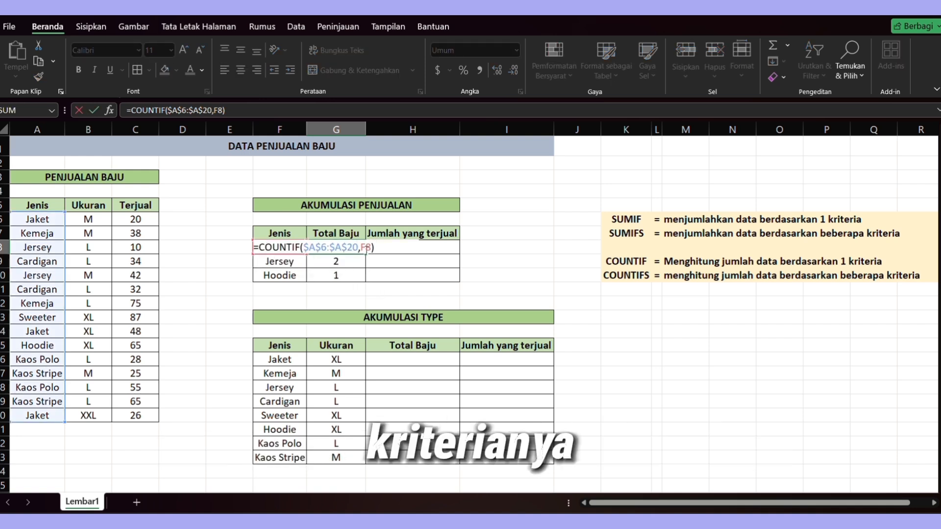
pyautogui.press('Return')
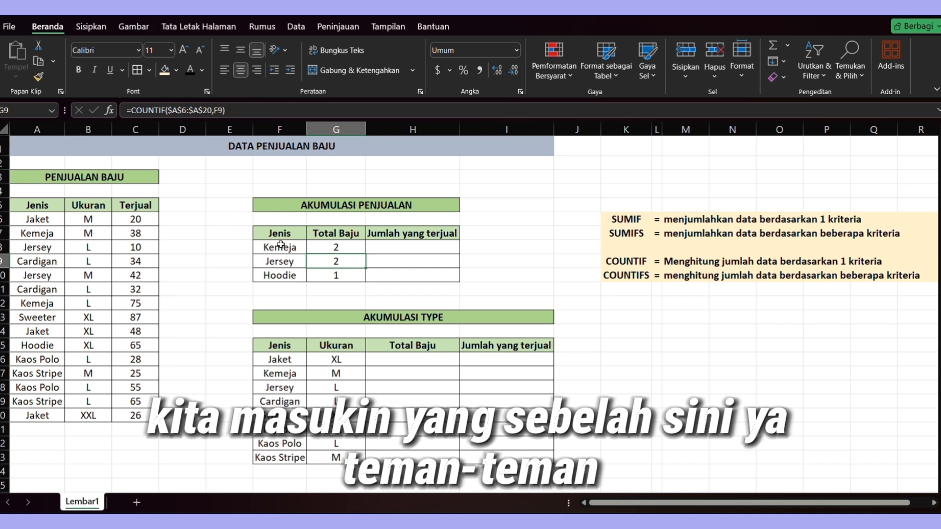
# - Enter =SUMIF($A$6:$A$20,F8,$C$6:$C$20) in Kemeja's Jumlah yang terjual cell to total its Terjual quantities
pyautogui.click(403, 247)
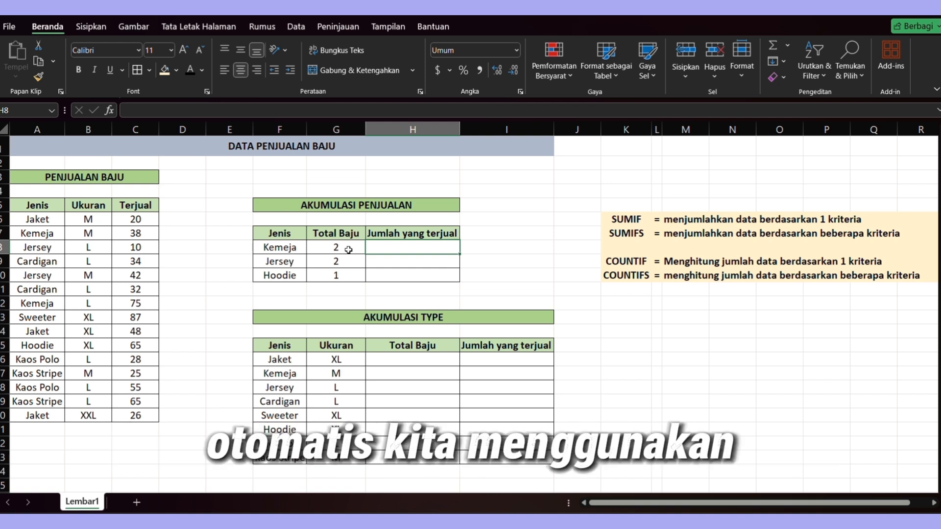
pyautogui.write('=')
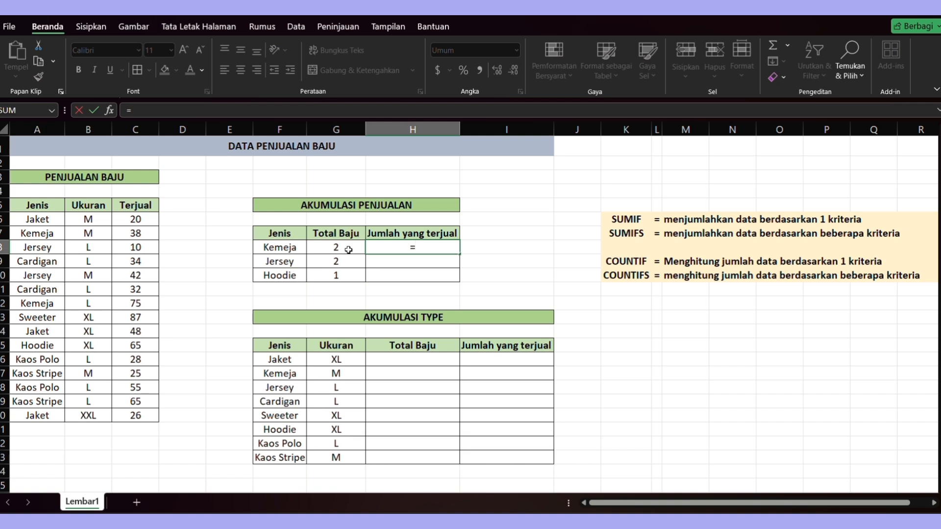
pyautogui.write('SUMIF(')
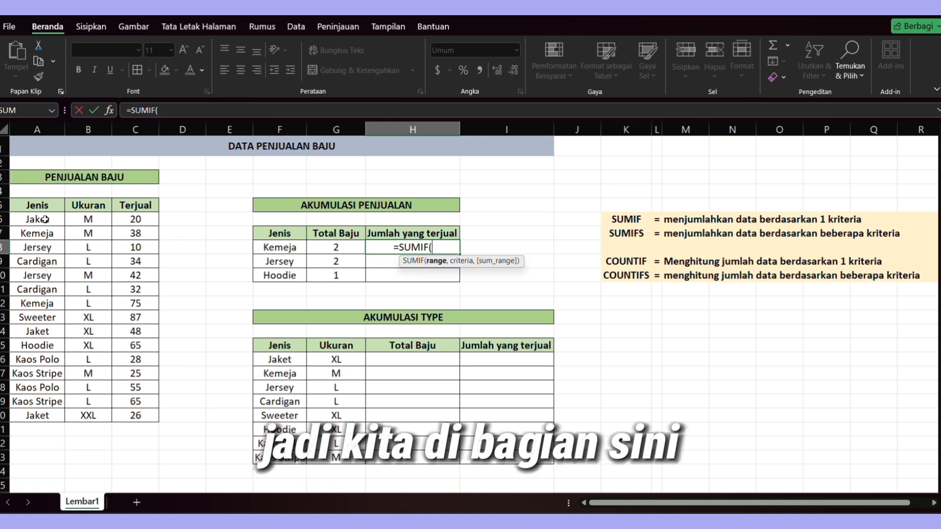
pyautogui.moveTo(43, 219); pyautogui.dragTo(42, 417)
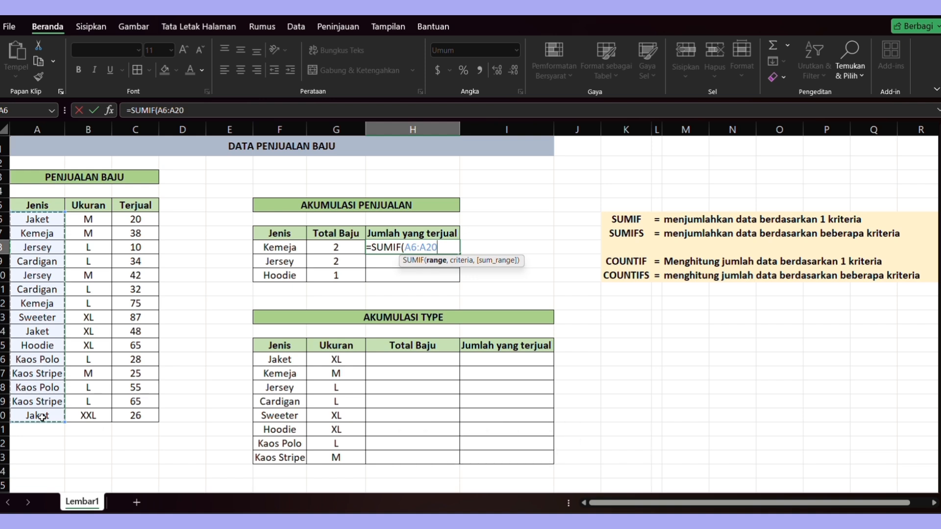
pyautogui.press('F4')
pyautogui.write(',')
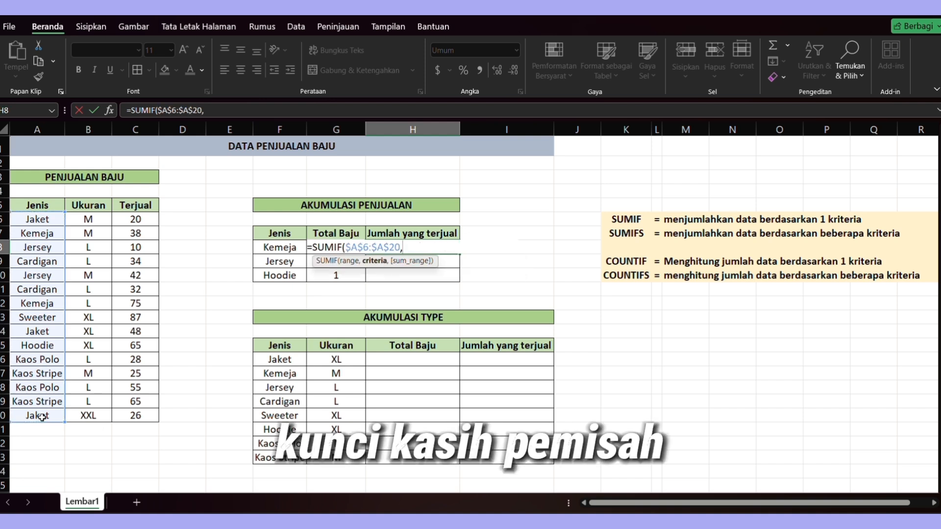
pyautogui.click(279, 246)
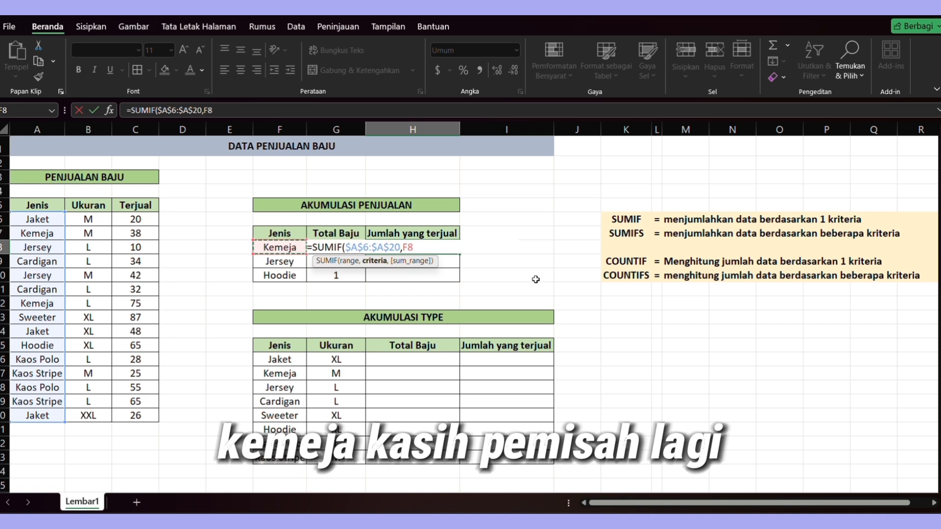
pyautogui.write(',')
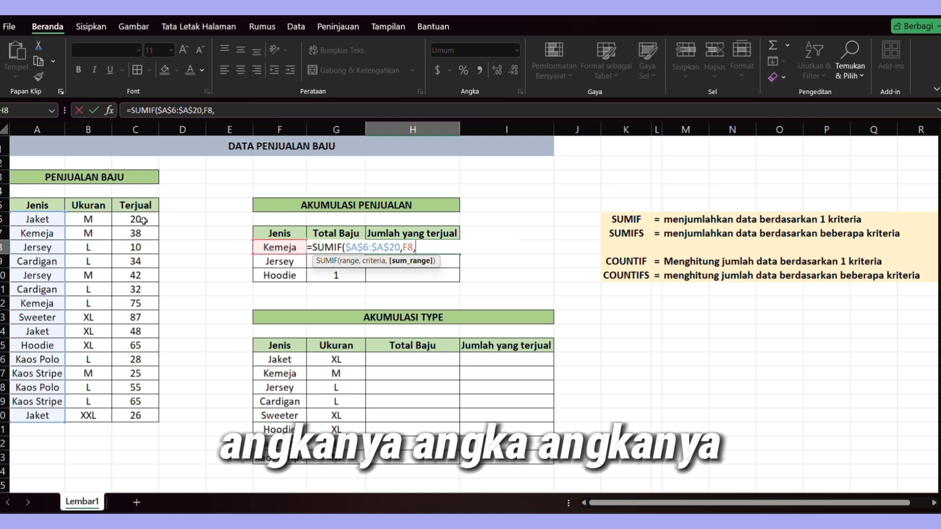
pyautogui.moveTo(150, 221); pyautogui.dragTo(152, 416)
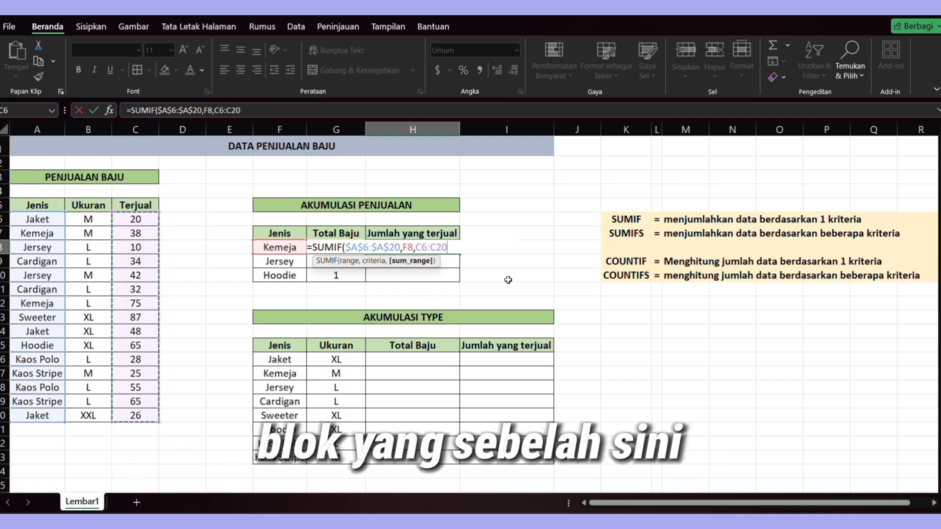
pyautogui.press('F4')
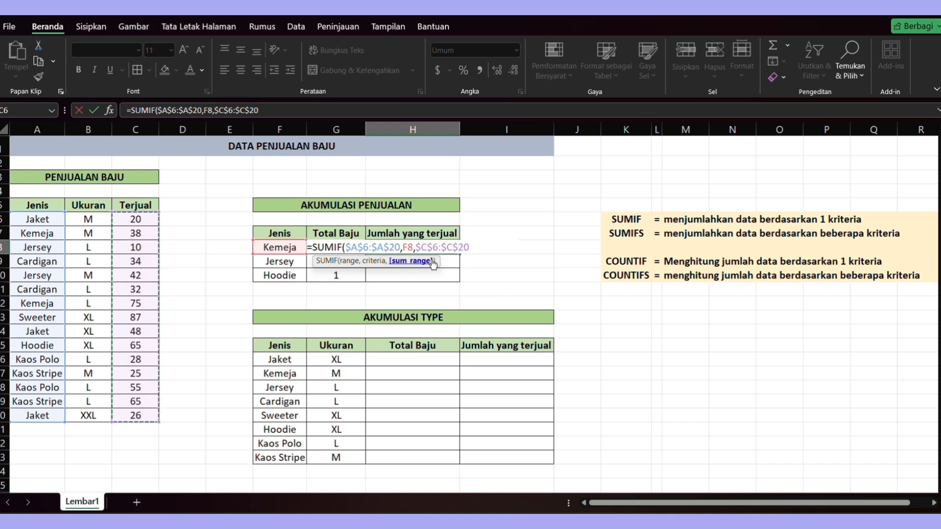
pyautogui.click(409, 247)
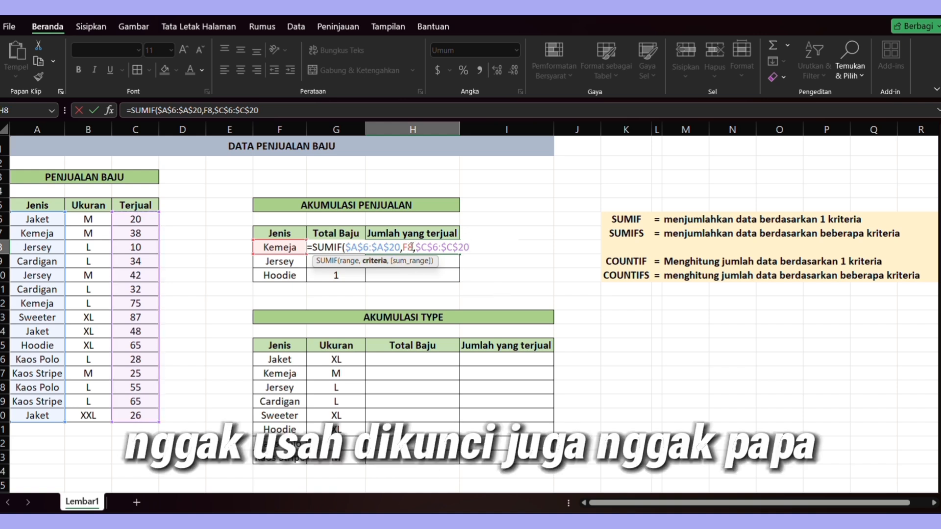
pyautogui.click(476, 246)
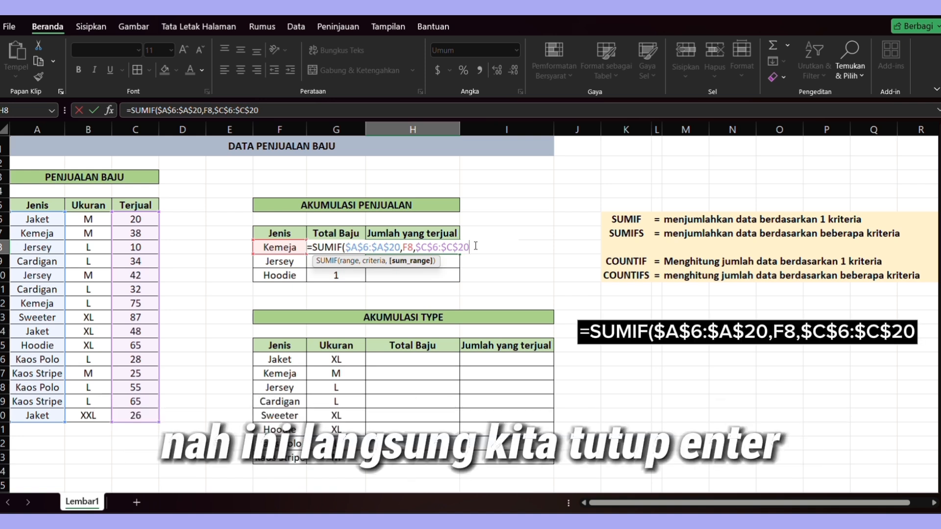
pyautogui.write(')')
pyautogui.press('Return')
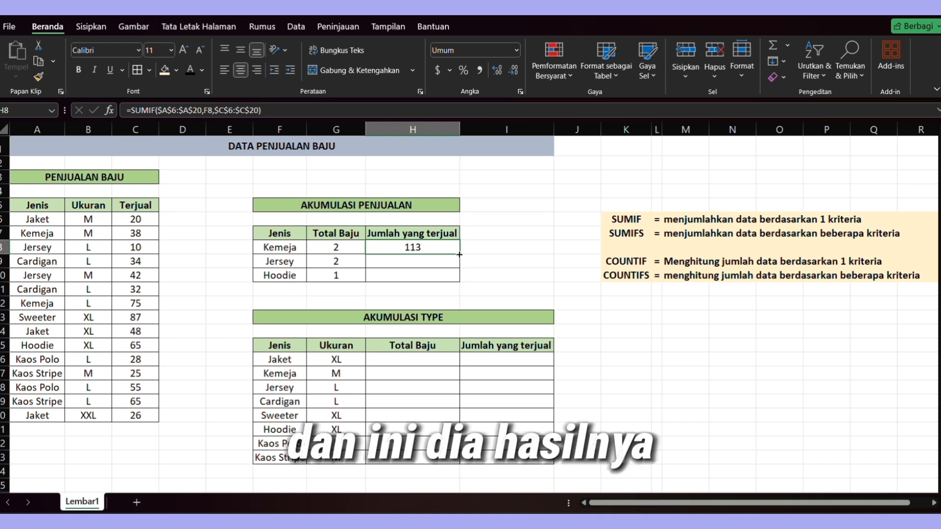
# - Fill the SUMIF formula down to the Jersey and Hoodie rows, then inspect the Kemeja SUMIF and COUNTIF formulas
pyautogui.moveTo(460, 255); pyautogui.dragTo(464, 278)
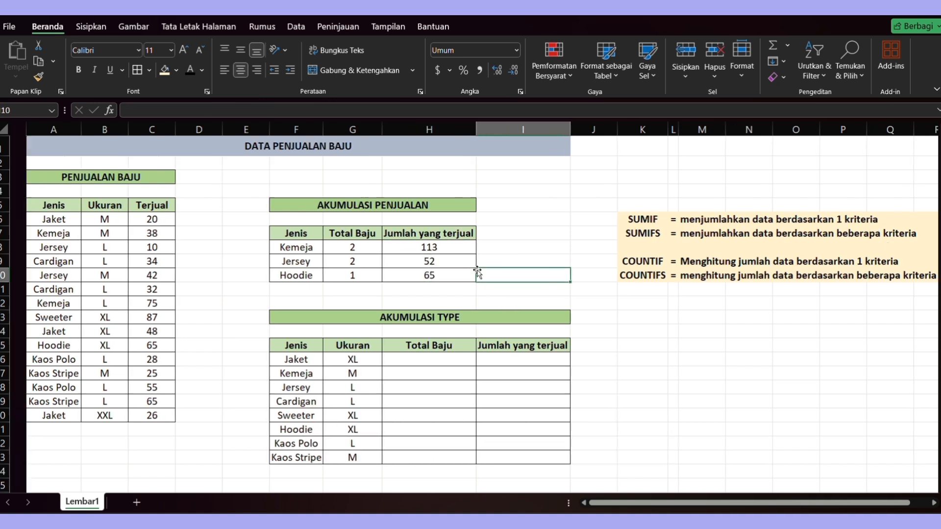
pyautogui.click(476, 270)
pyautogui.click(400, 241)
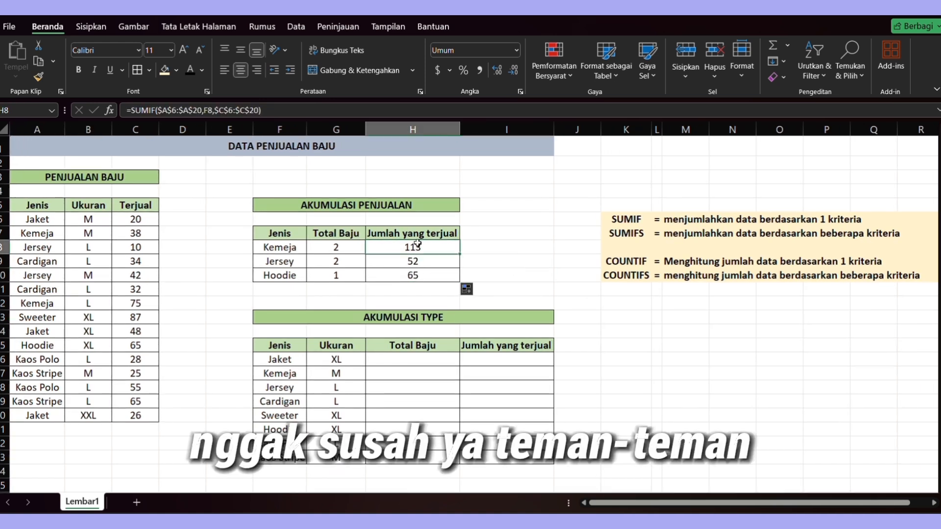
pyautogui.doubleClick(417, 243)
pyautogui.press('Return')
pyautogui.click(355, 246)
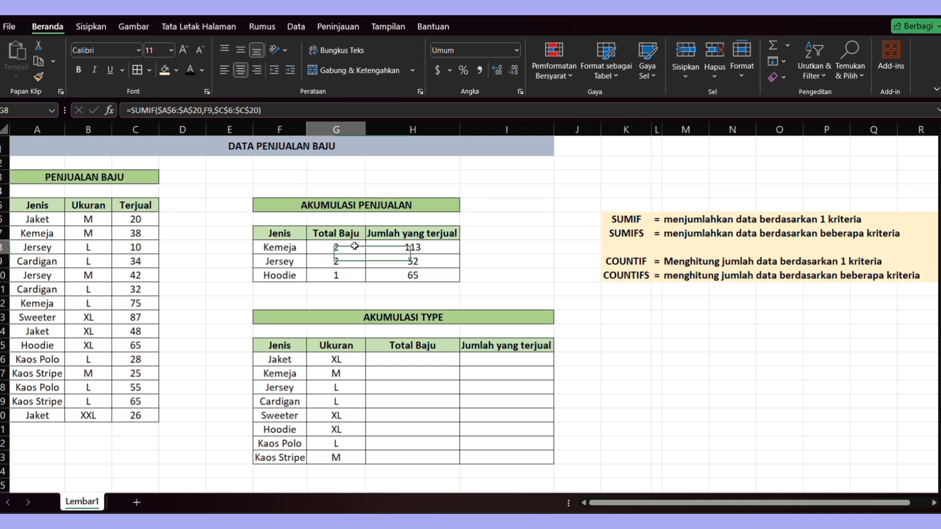
pyautogui.doubleClick(355, 246)
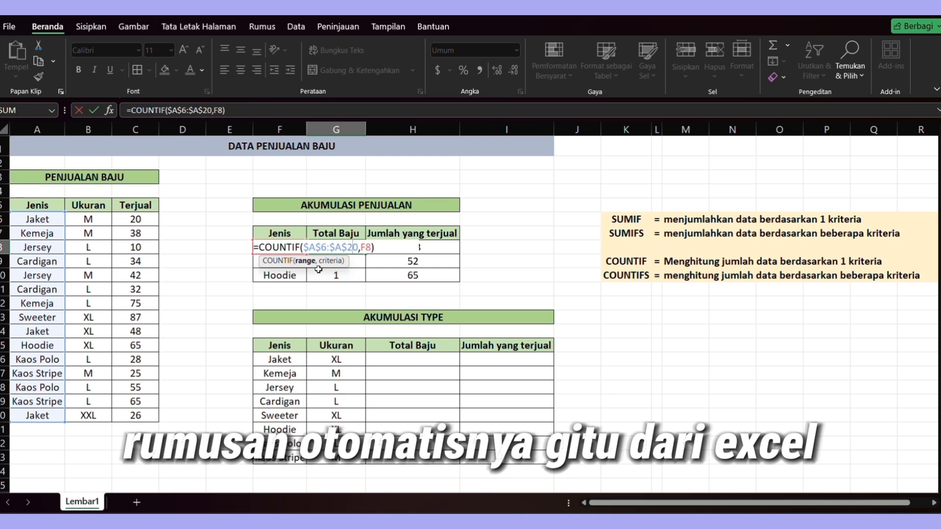
pyautogui.press('Return')
# - Review the Akumulasi Type table's Jenis and Ukuran columns that serve as the two criteria
pyautogui.scroll(-1, 428, 334)
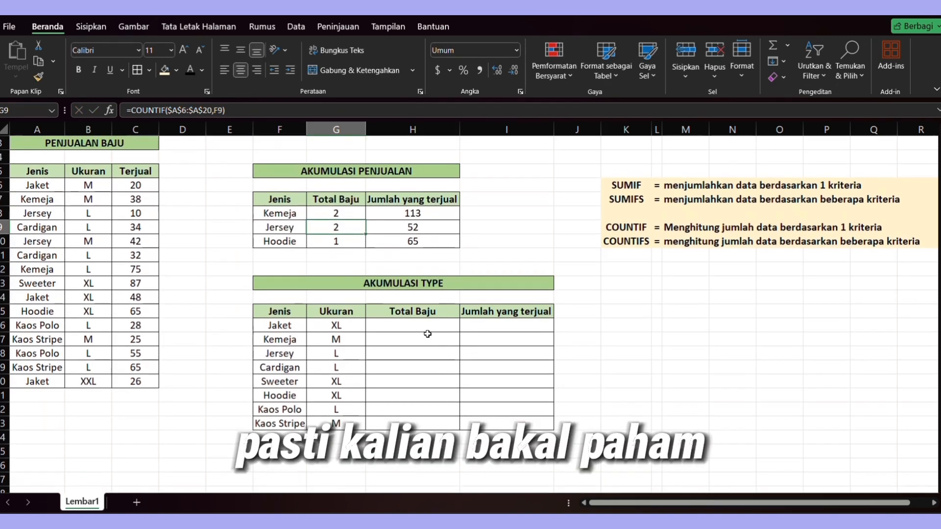
pyautogui.click(429, 324)
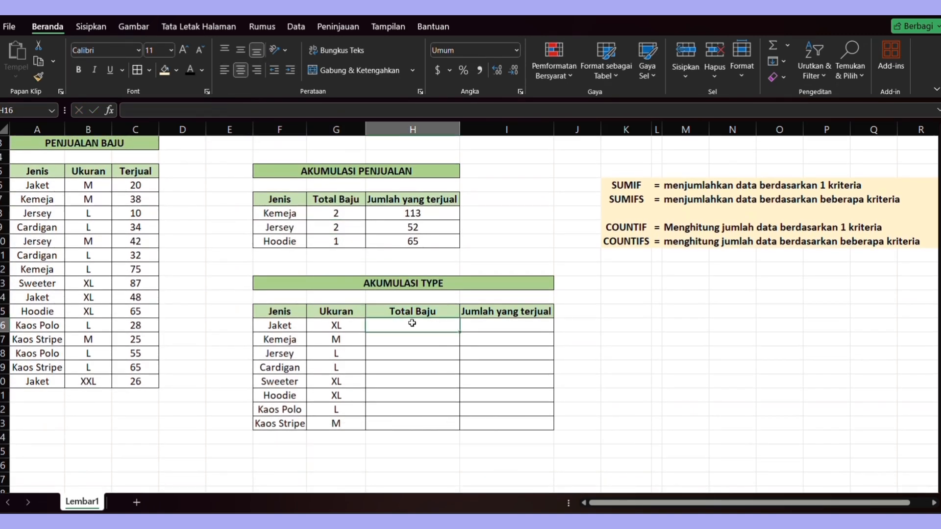
pyautogui.scroll(-1, 426, 330)
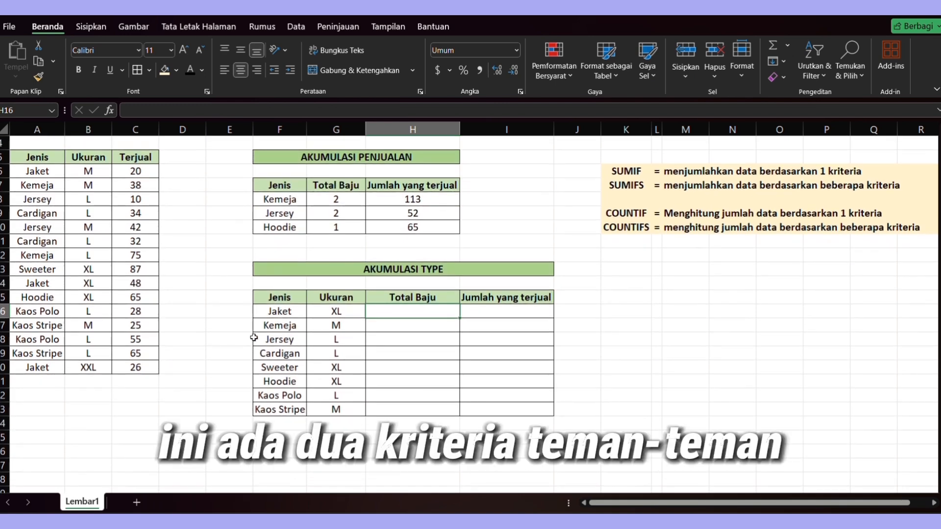
pyautogui.moveTo(279, 313); pyautogui.dragTo(289, 409)
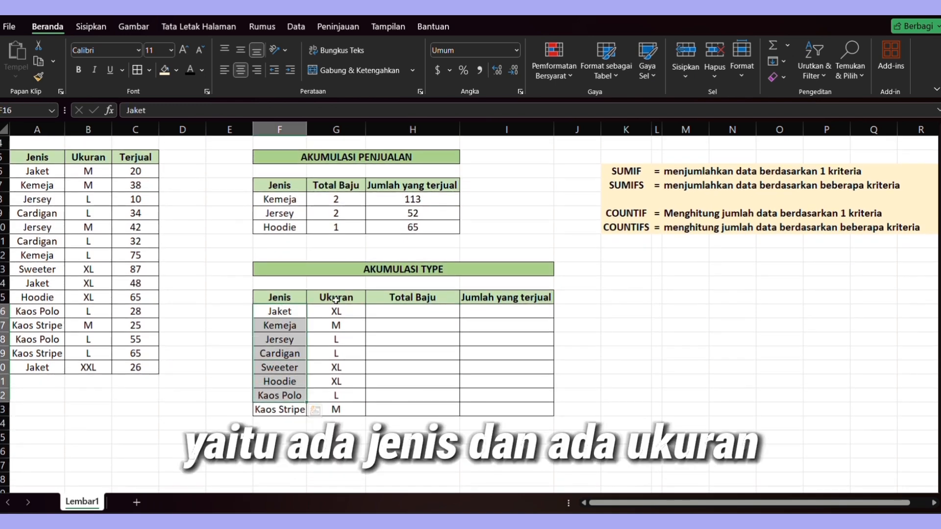
pyautogui.moveTo(337, 297); pyautogui.dragTo(336, 395)
pyautogui.click(410, 309)
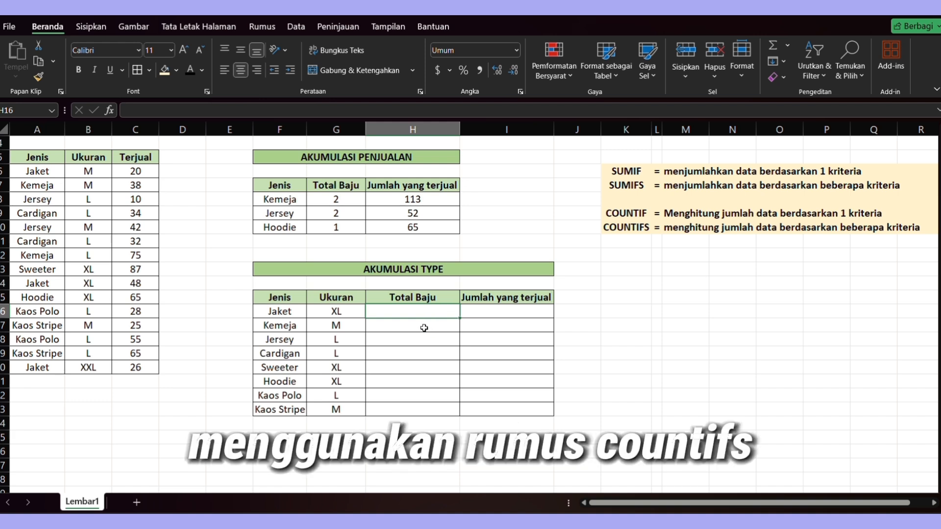
# - Start a COUNTIFS formula in Jaket's Total Baju cell with $A$6:$A$20 and F16 as the first criteria pair
pyautogui.write('=')
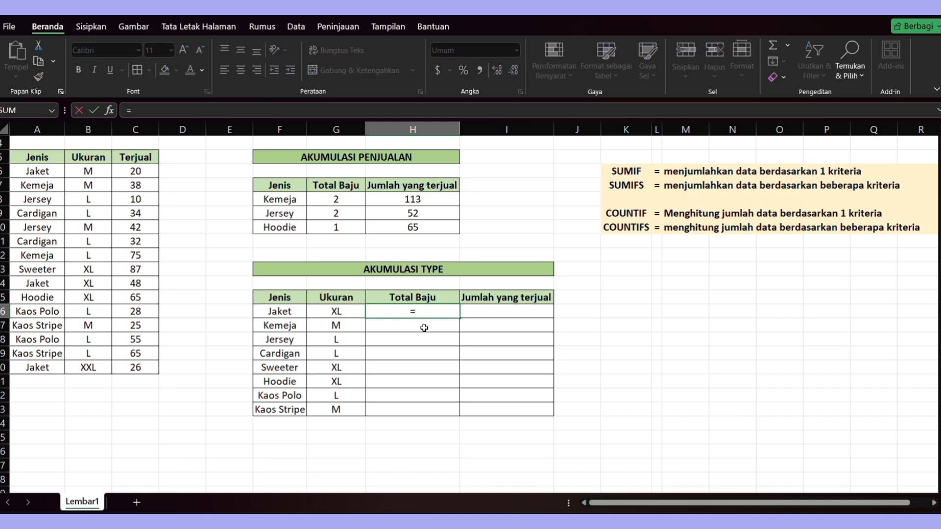
pyautogui.write('C')
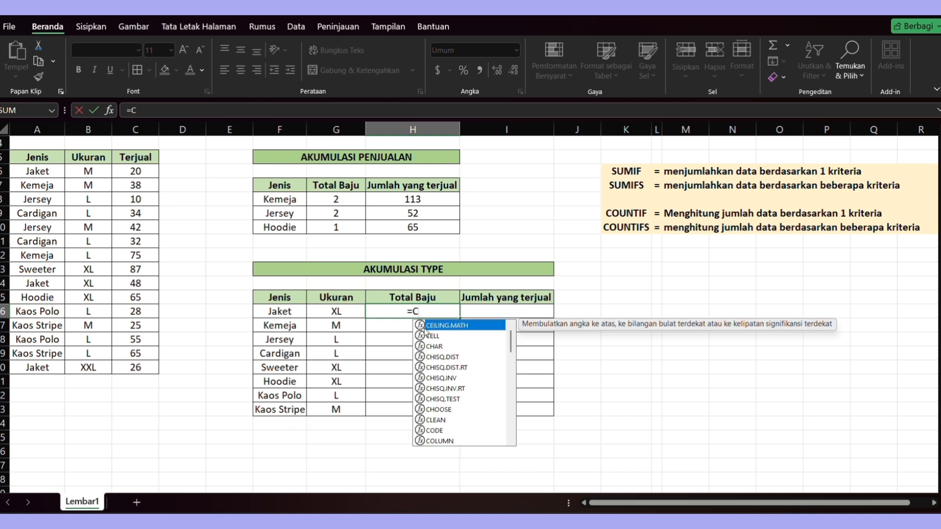
pyautogui.write('OUNTIFS')
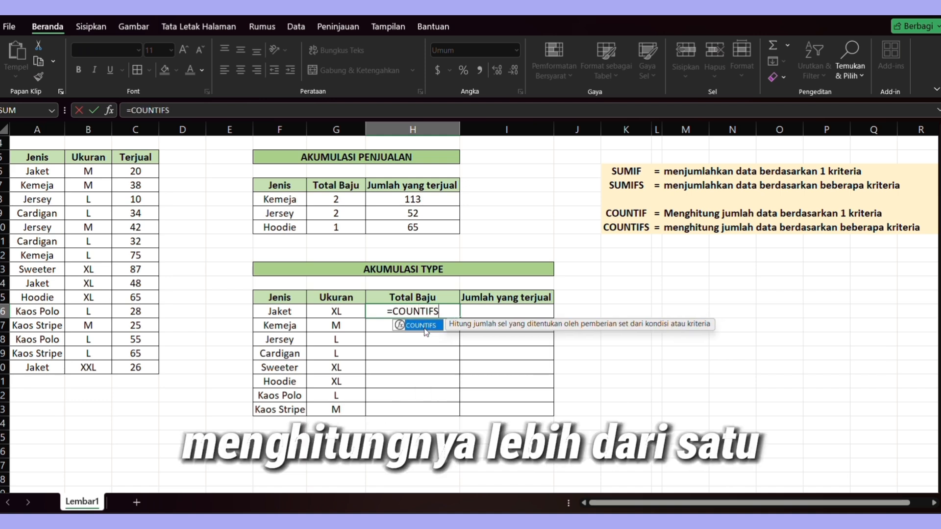
pyautogui.doubleClick(425, 327)
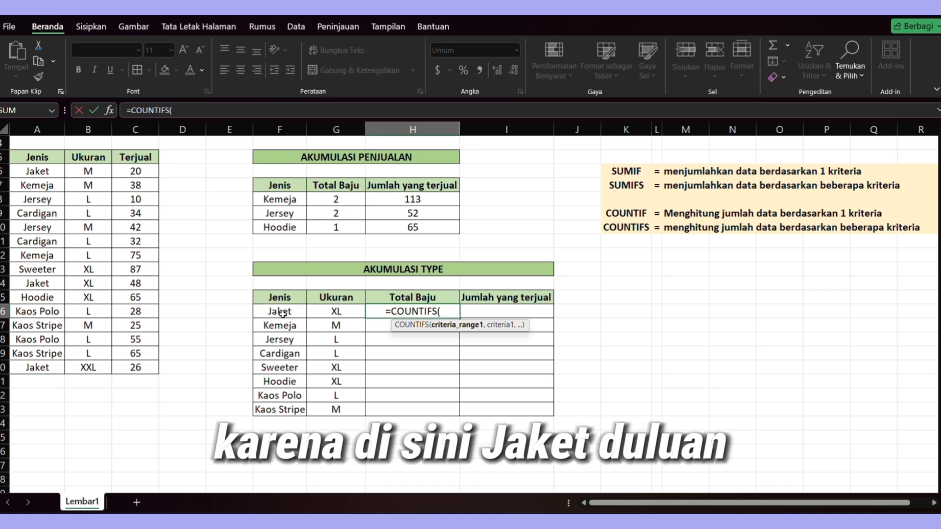
pyautogui.moveTo(59, 171); pyautogui.dragTo(44, 371)
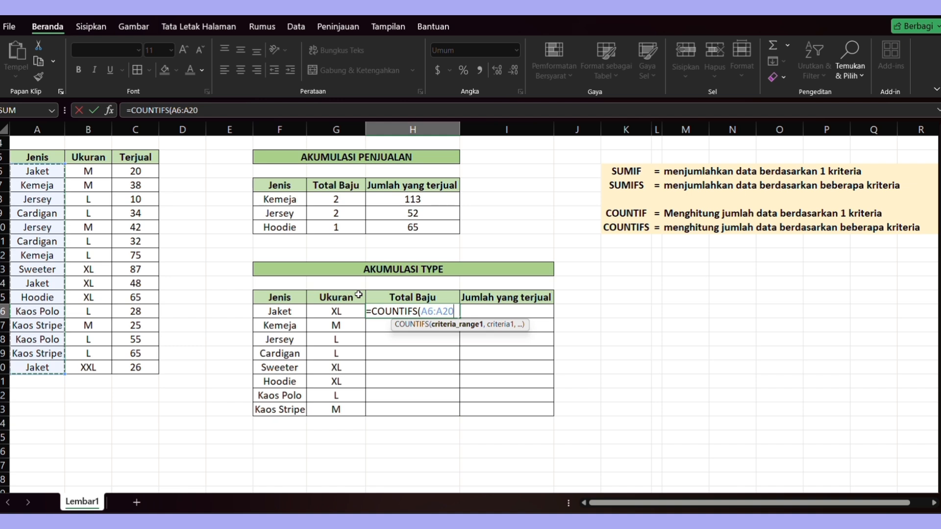
pyautogui.press('F4')
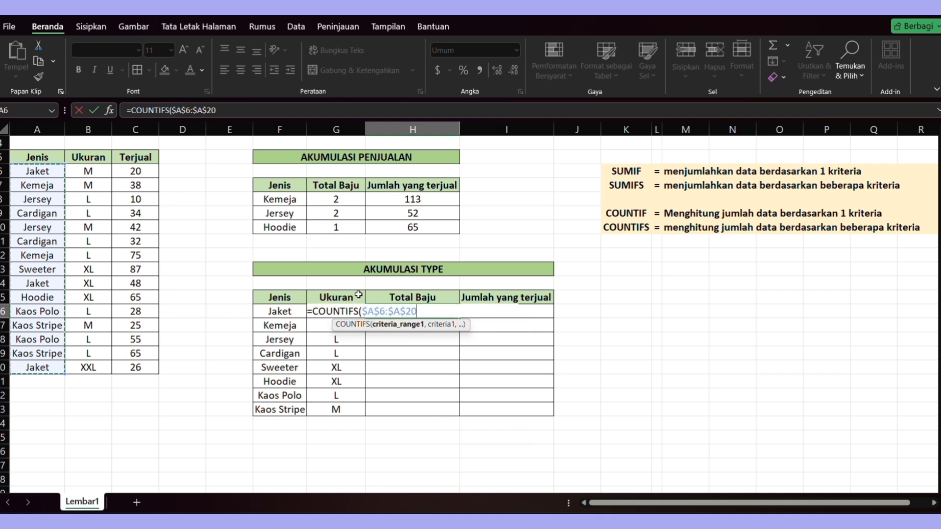
pyautogui.write(',')
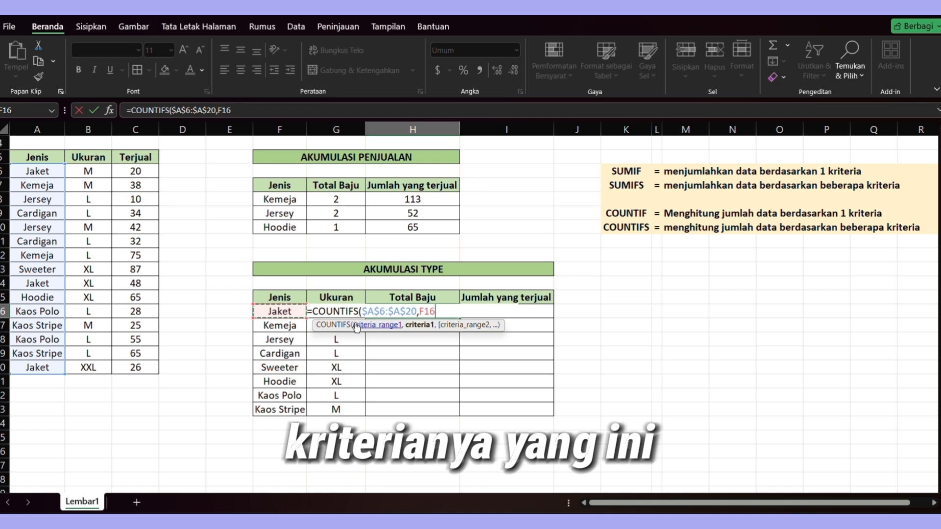
pyautogui.click(277, 311)
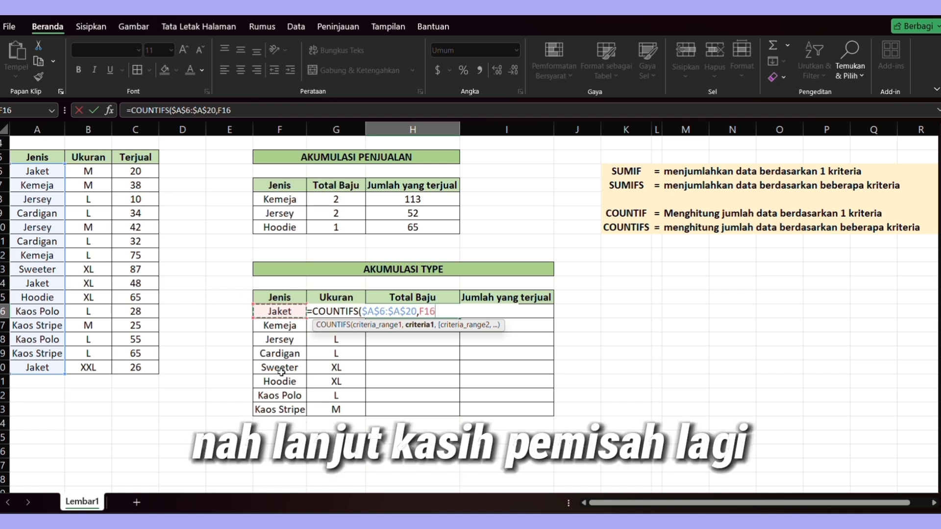
pyautogui.write(',')
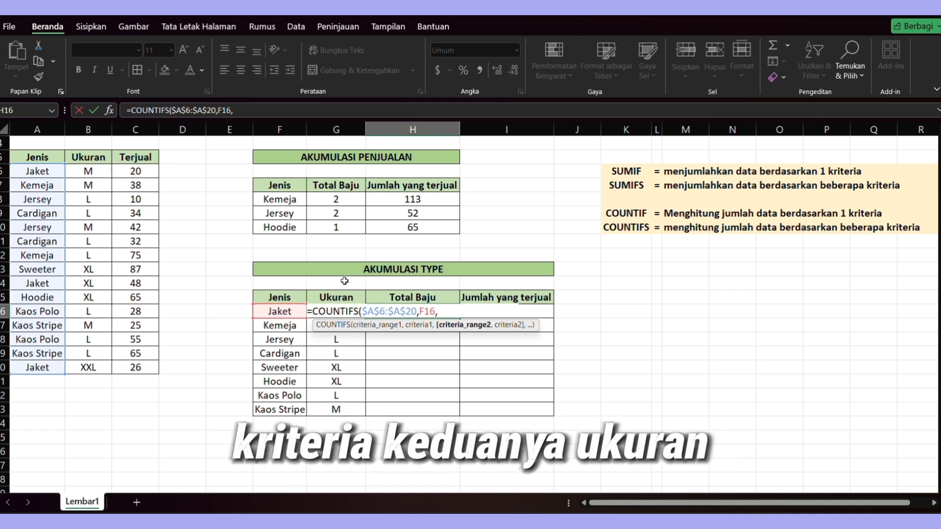
# - Add $B$6:$B$20 and G16 as the second criteria pair and complete =COUNTIFS($A$6:$A$20,F16,$B$6:$B$20,G16)
pyautogui.moveTo(97, 170); pyautogui.dragTo(96, 371)
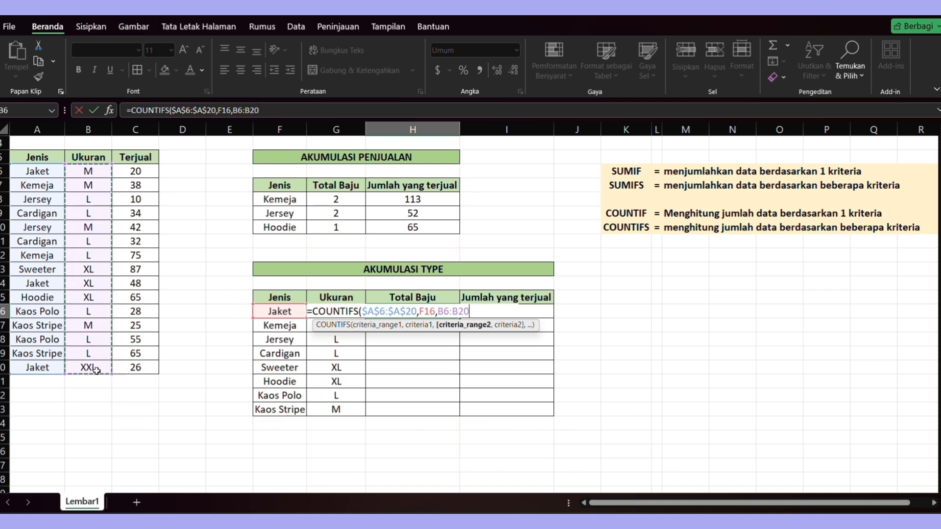
pyautogui.press('F4')
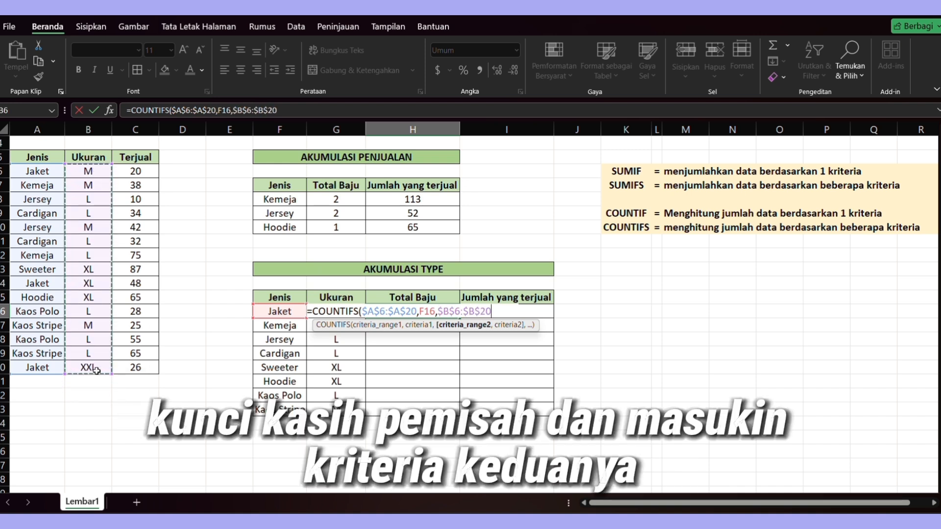
pyautogui.write(',')
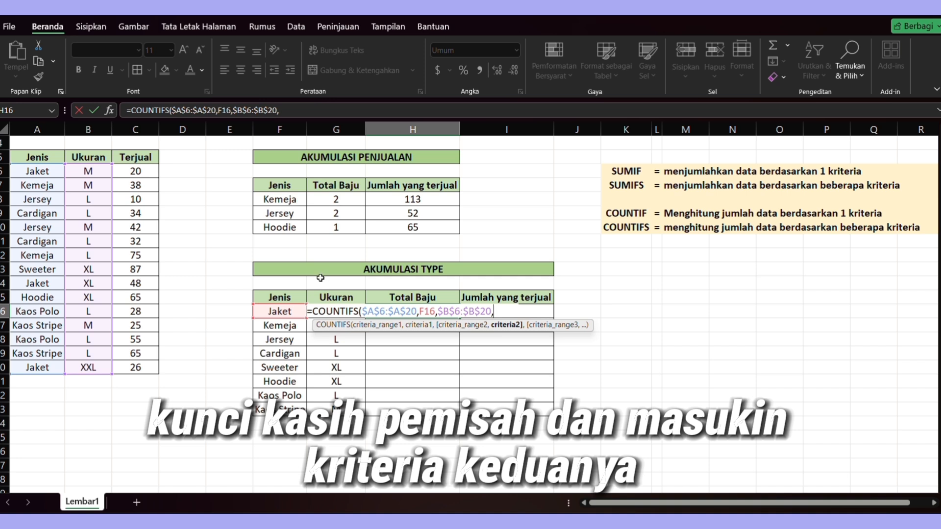
pyautogui.moveTo(336, 297); pyautogui.dragTo(336, 307)
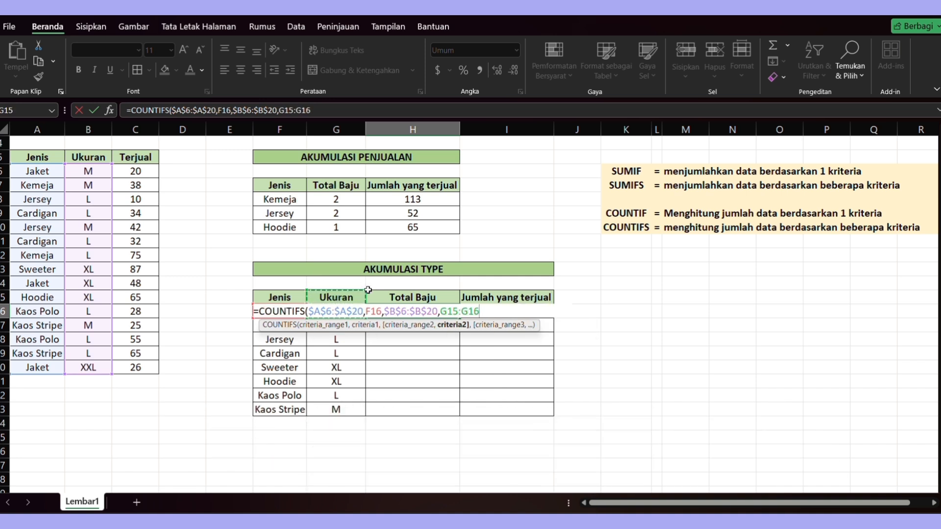
pyautogui.click(360, 298)
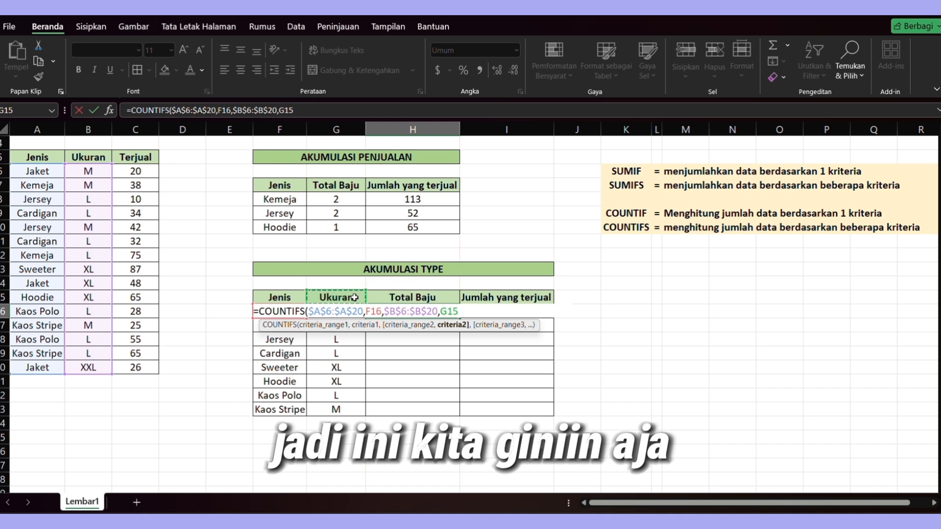
pyautogui.moveTo(354, 298)
pyautogui.mouseDown()
pyautogui.moveTo(353, 310)
pyautogui.moveTo(367, 308)
pyautogui.mouseUp()
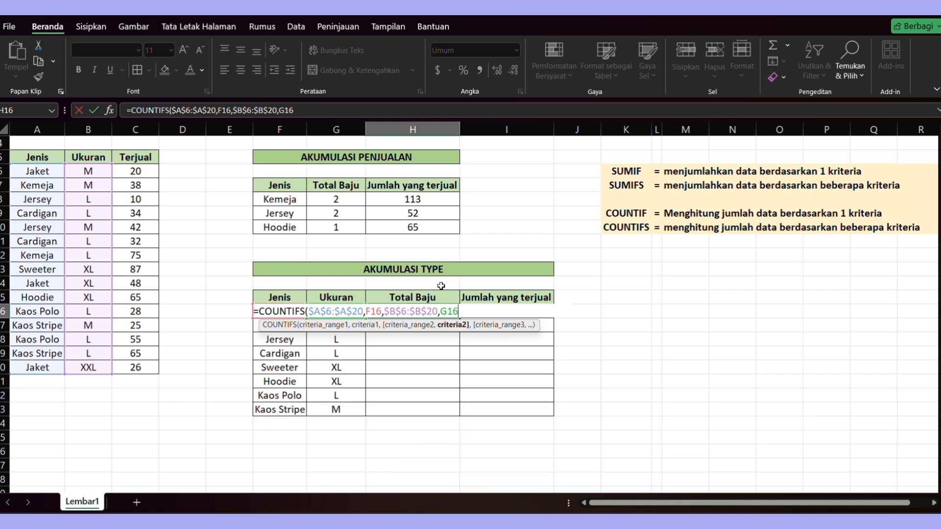
pyautogui.write(',')
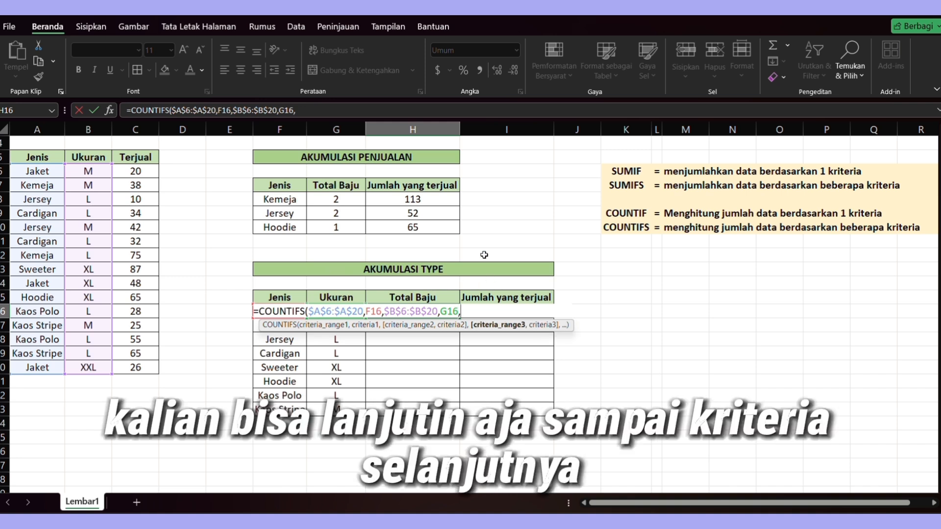
pyautogui.press('BackSpace')
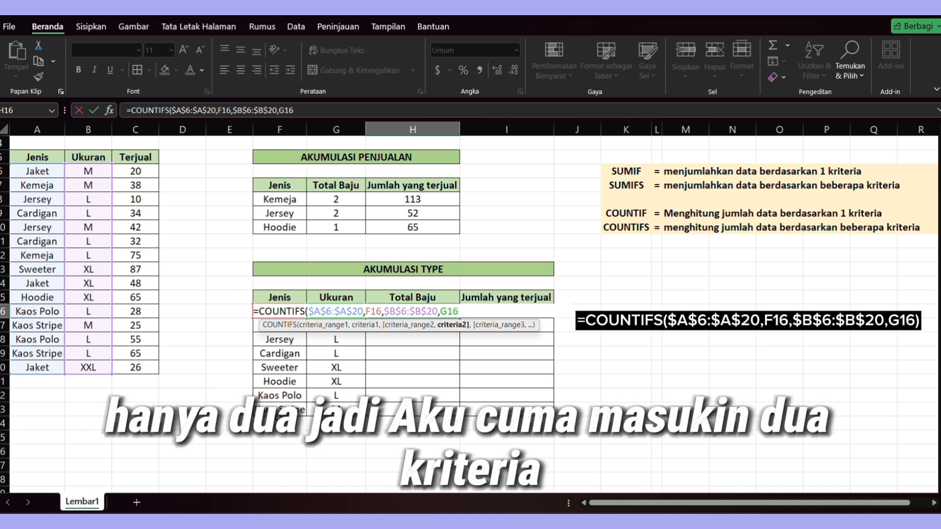
pyautogui.write(')')
pyautogui.press('Return')
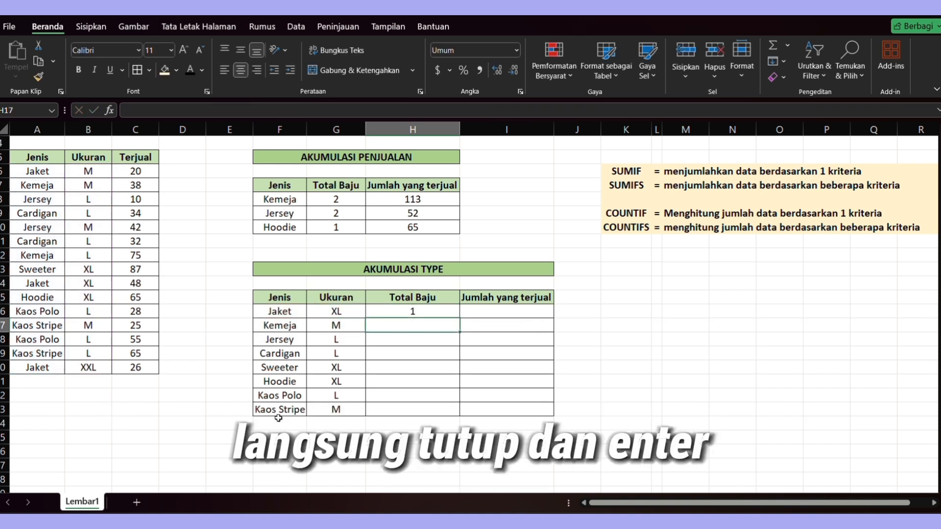
# - Fill the COUNTIFS formula down the Total Baju column through the Kaos Stripe row
pyautogui.click(443, 317)
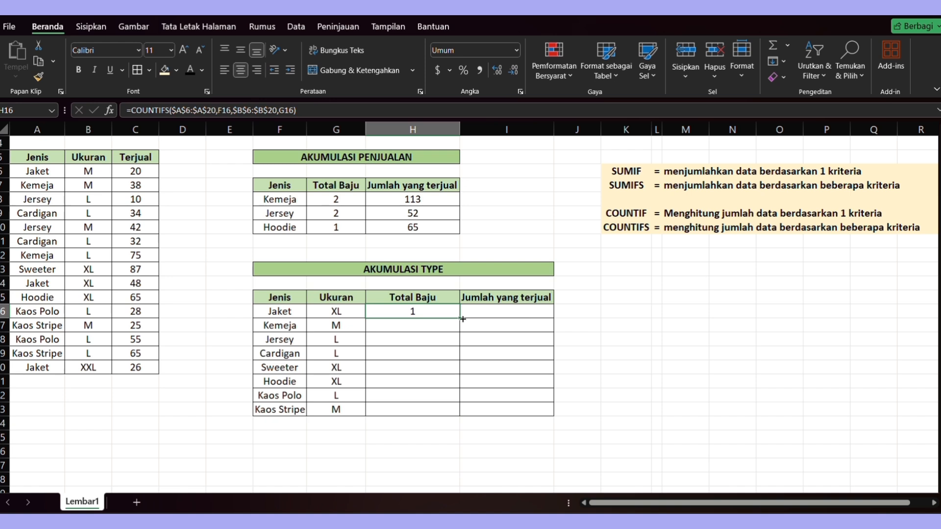
pyautogui.moveTo(462, 319); pyautogui.dragTo(460, 415)
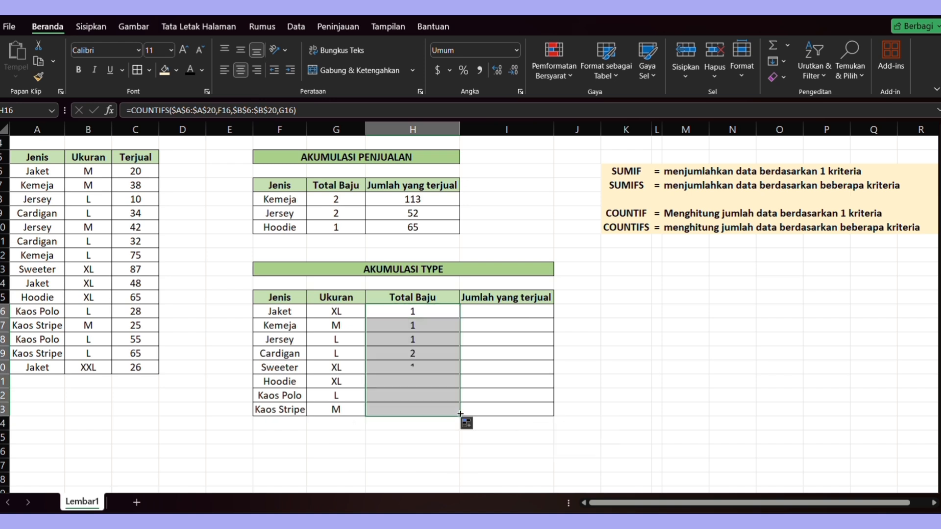
# - Start a SUMIFS formula in Jaket's Jumlah yang terjual cell with $C$6:$C$20 as the sum range
pyautogui.click(504, 315)
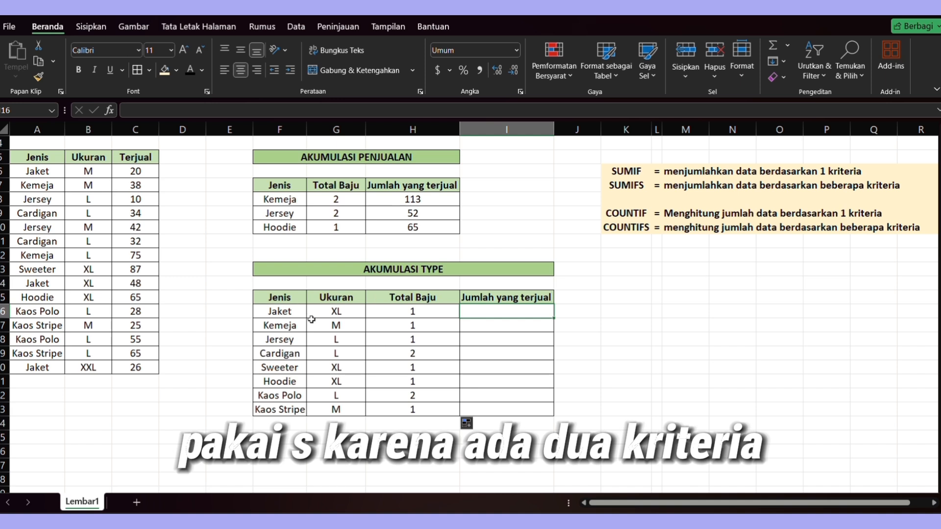
pyautogui.write('=')
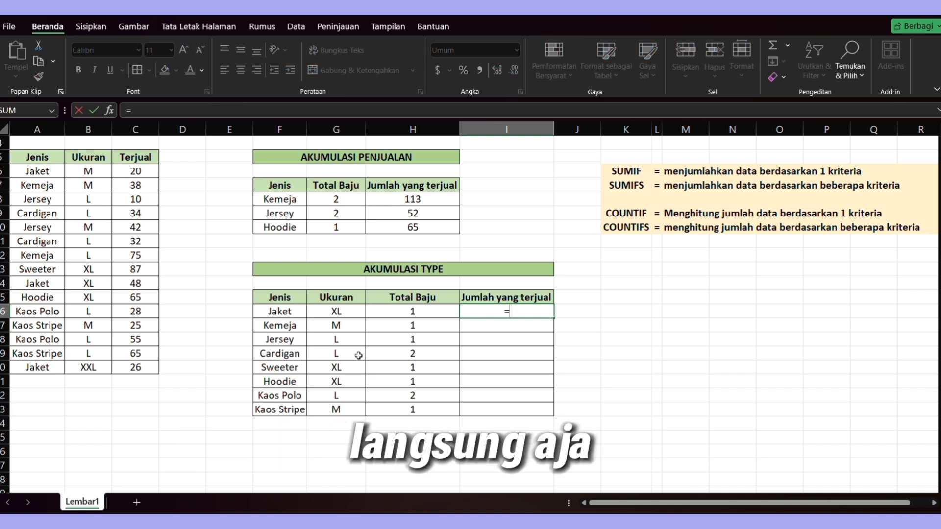
pyautogui.write('SUMI')
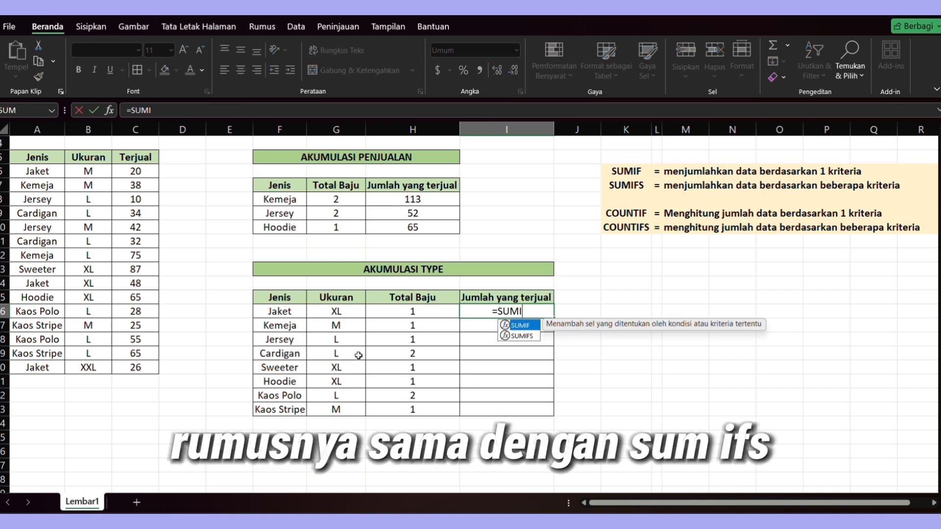
pyautogui.write('FS(')
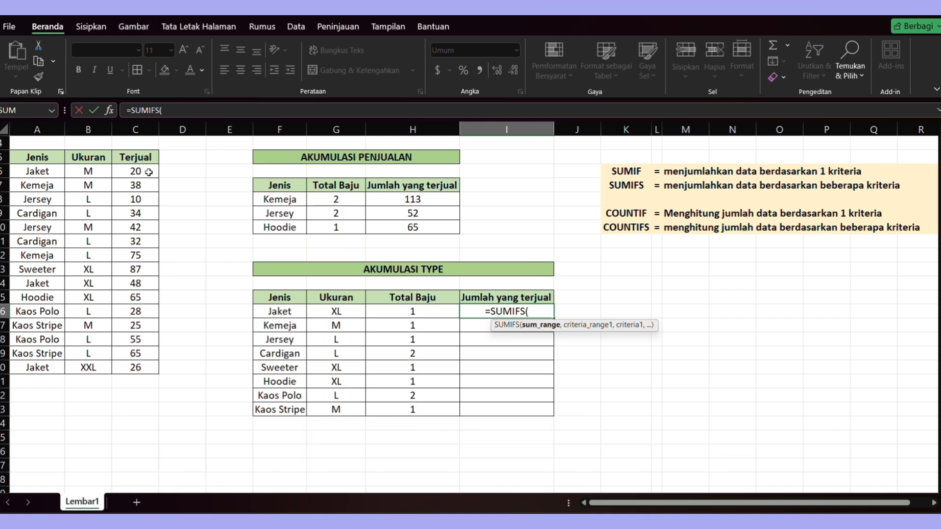
pyautogui.moveTo(149, 172); pyautogui.dragTo(132, 367)
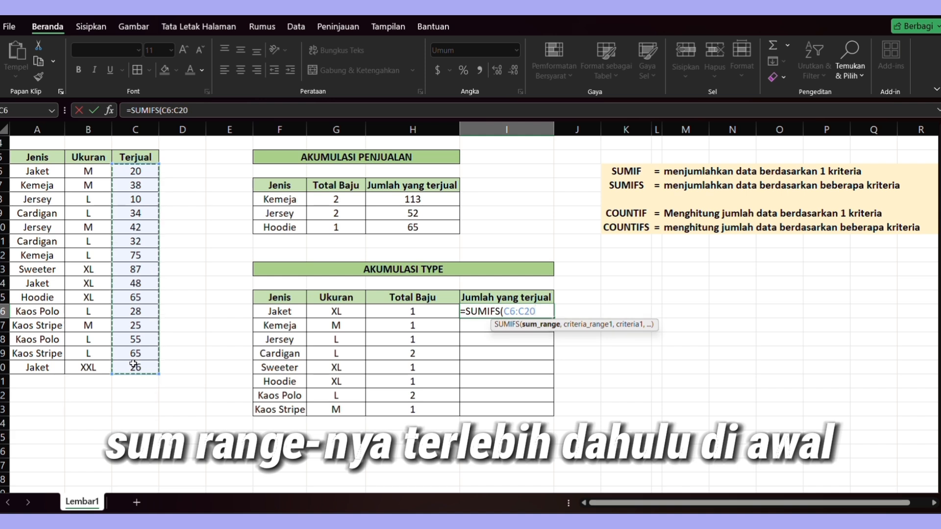
pyautogui.press('F4')
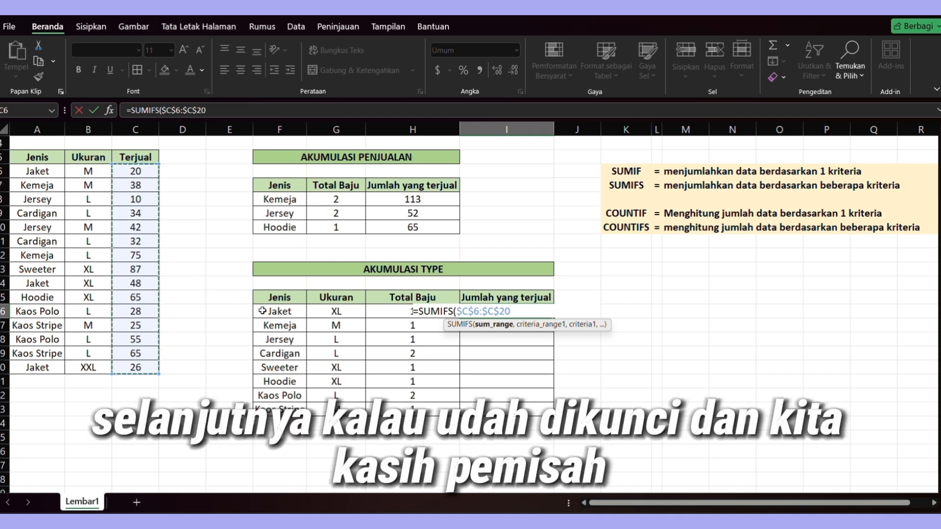
# - Add $A$6:$A$20 and F16 as the first criteria range and criterion of the SUMIFS formula
pyautogui.write(',')
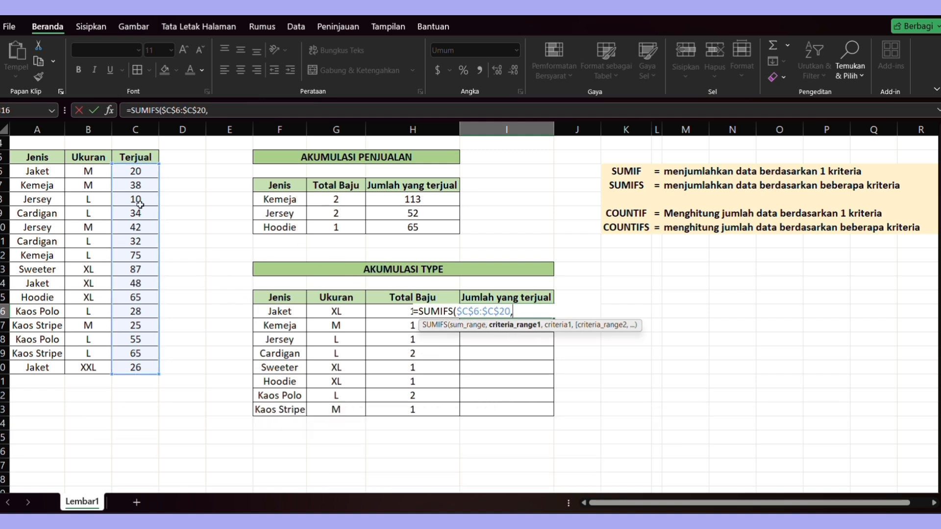
pyautogui.click(37, 173)
pyautogui.moveTo(38, 173); pyautogui.dragTo(51, 367)
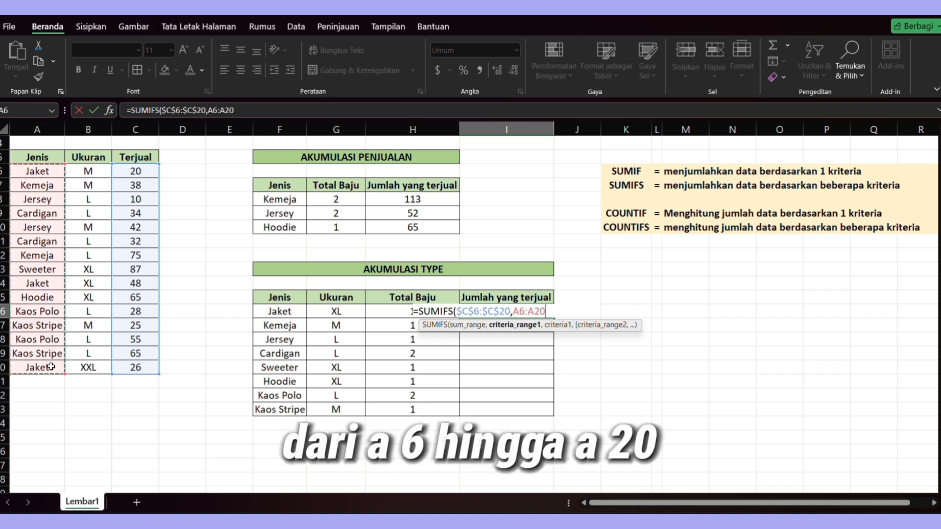
pyautogui.press('F4')
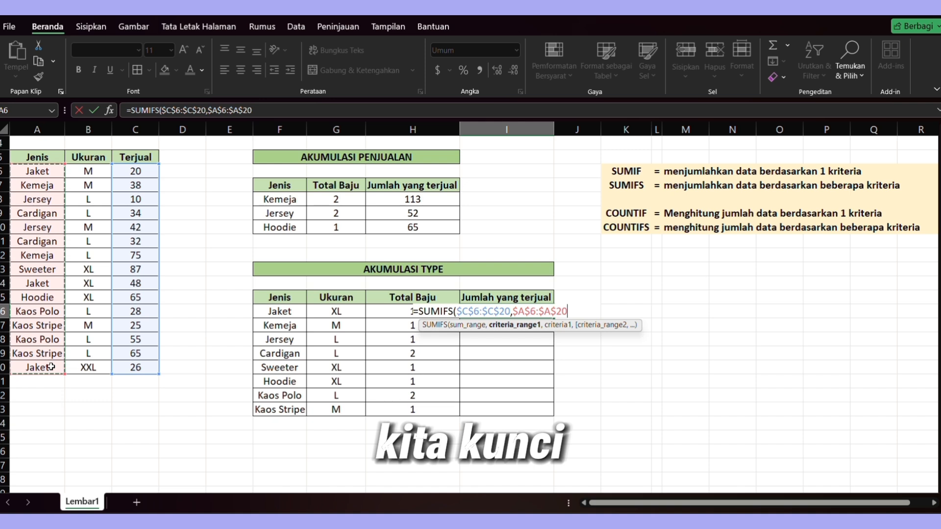
pyautogui.write(',')
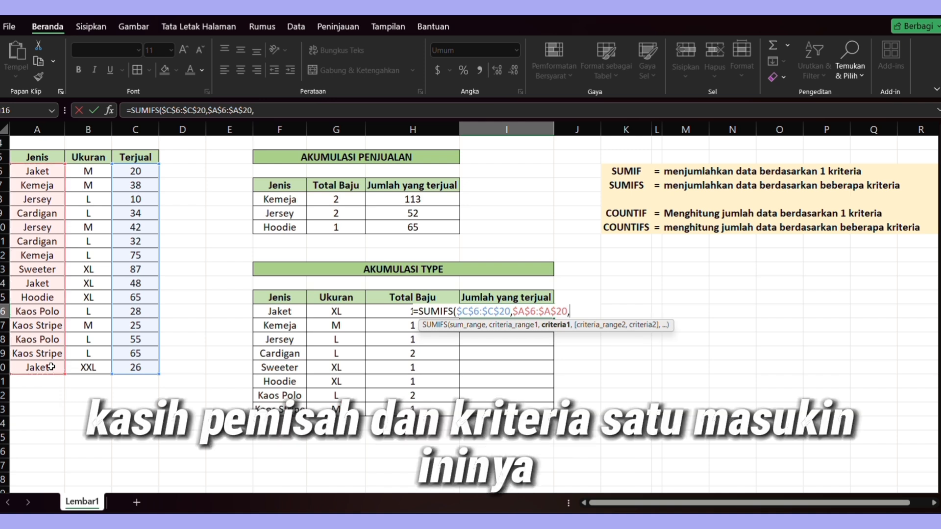
pyautogui.click(284, 312)
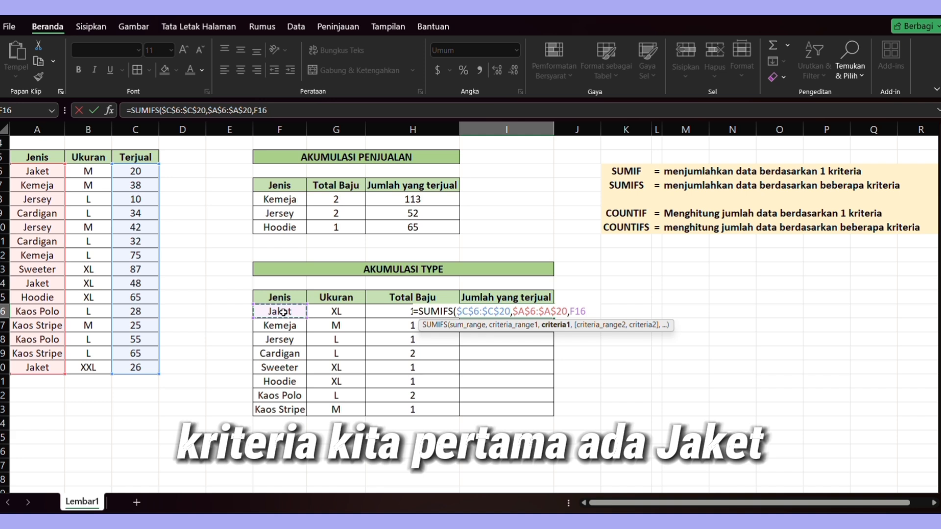
pyautogui.write(',')
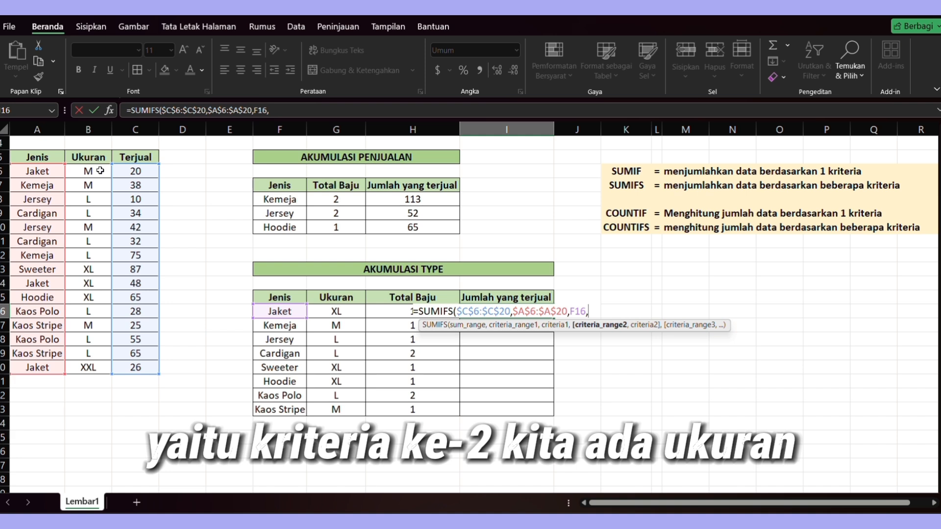
# - Add $B$6:$B$20 and G16 as the second criteria pair and complete =SUMIFS($C$6:$C$20,$A$6:$A$20,F16,$B$6:$B$20,G16)
pyautogui.moveTo(103, 168); pyautogui.dragTo(108, 364)
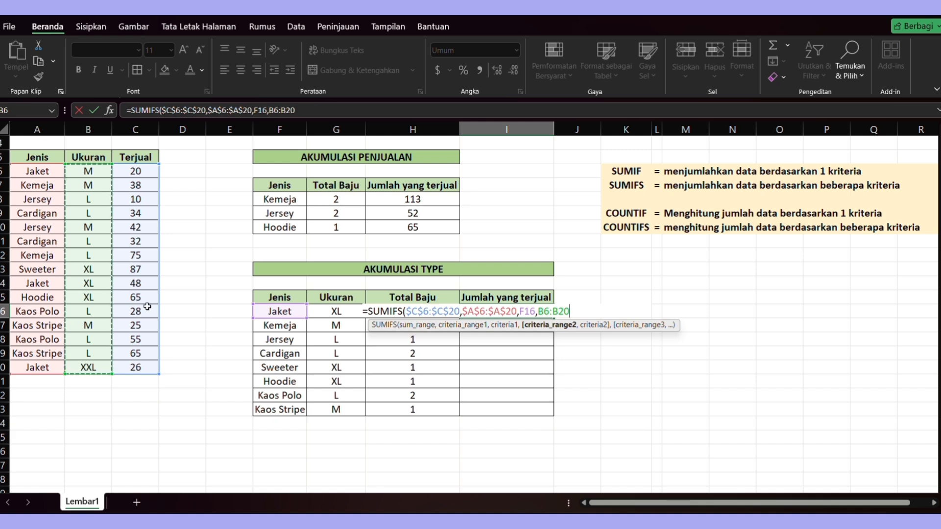
pyautogui.press('F4')
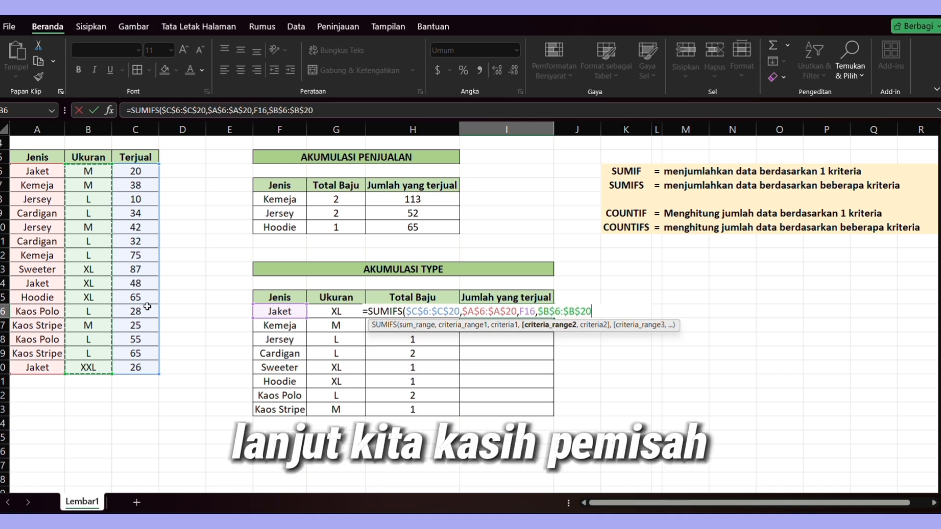
pyautogui.write(',')
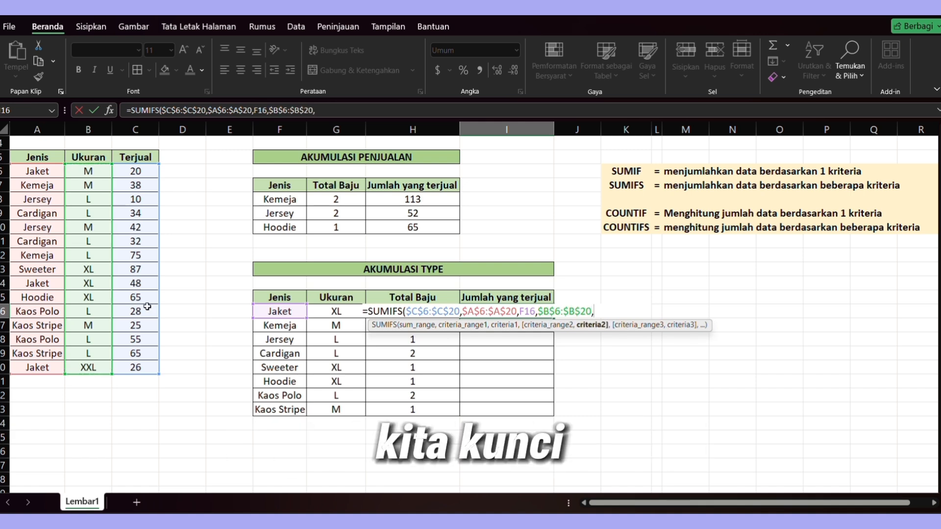
pyautogui.click(346, 307)
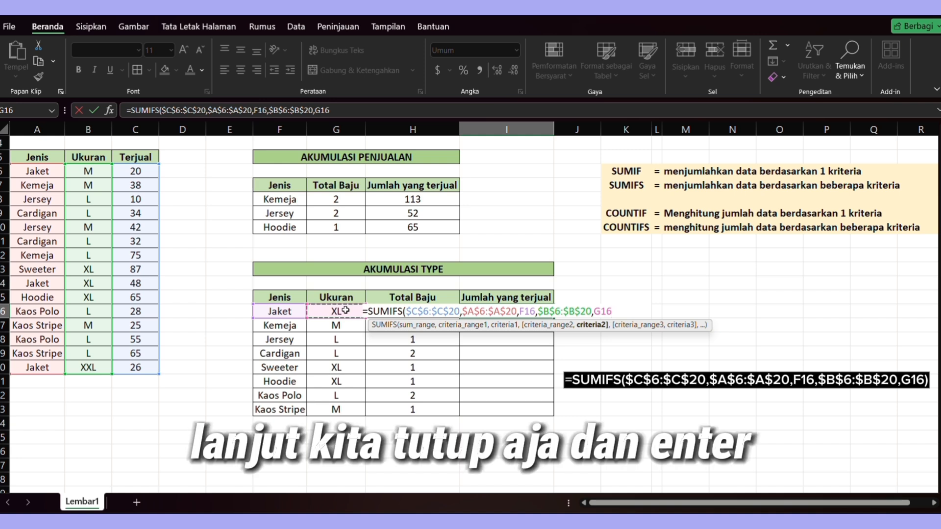
pyautogui.press('Return')
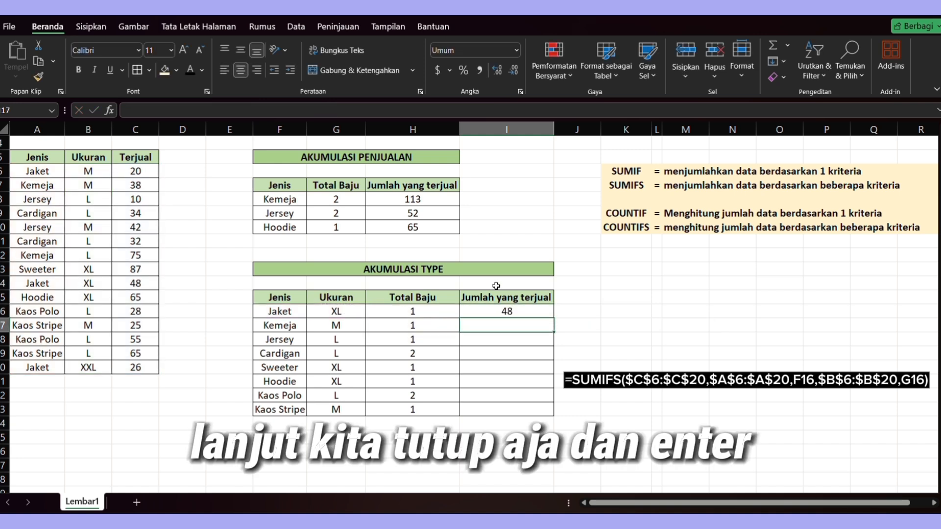
# - Fill the SUMIFS formula down the Jumlah yang terjual column through the Kaos Stripe row
pyautogui.click(515, 310)
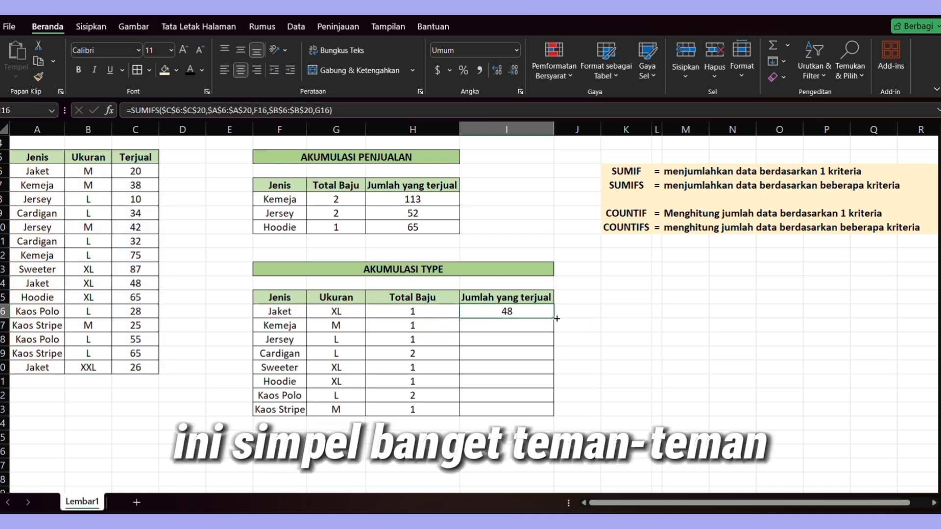
pyautogui.moveTo(555, 319); pyautogui.dragTo(553, 414)
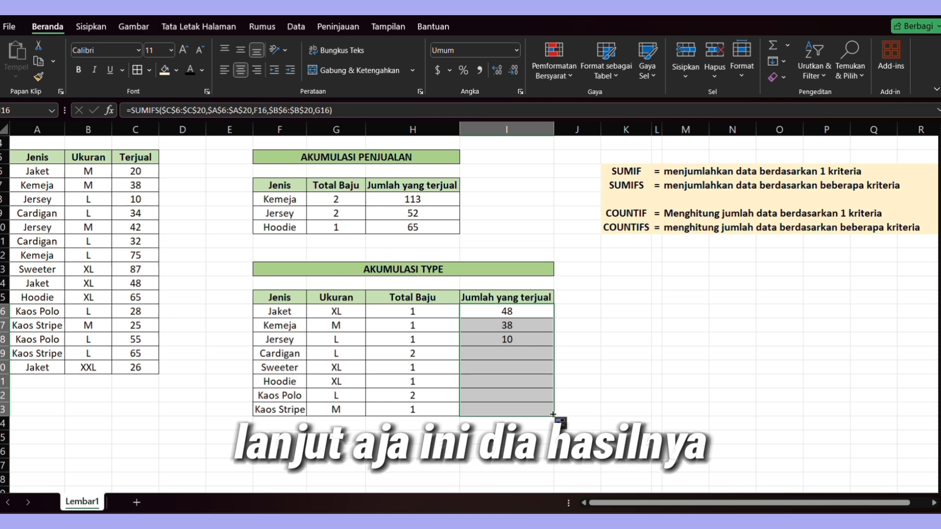
pyautogui.click(585, 371)
pyautogui.scroll(2, 585, 371)
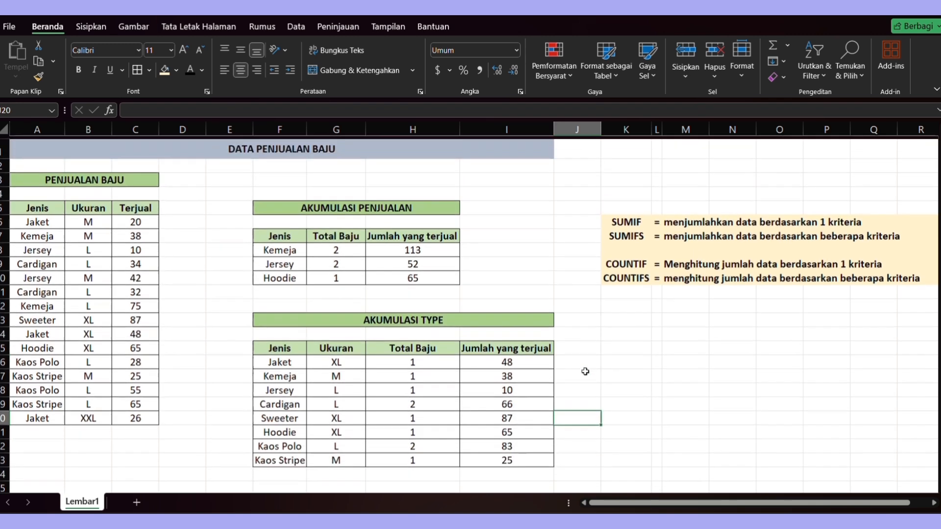
pyautogui.scroll(-2, 585, 371)
pyautogui.scroll(2, 585, 371)
pyautogui.click(670, 289)
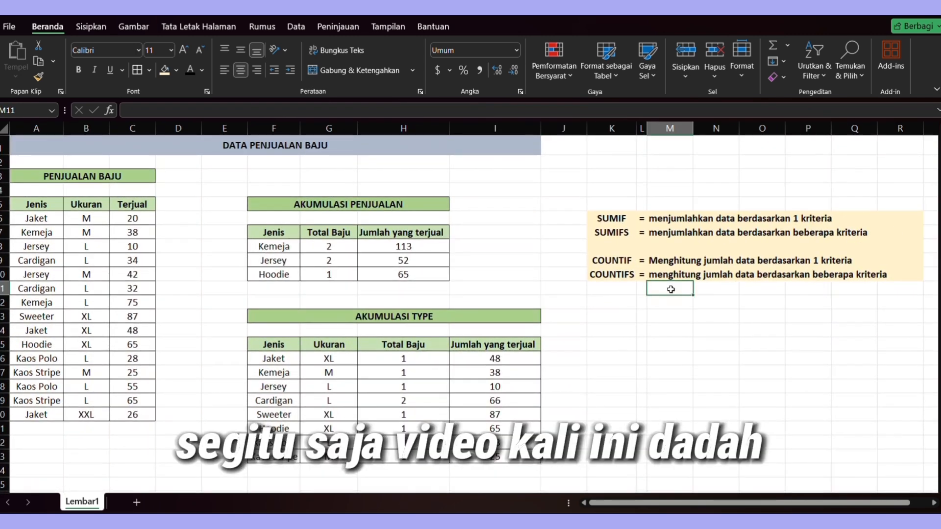
pyautogui.scroll(-2, 670, 289)
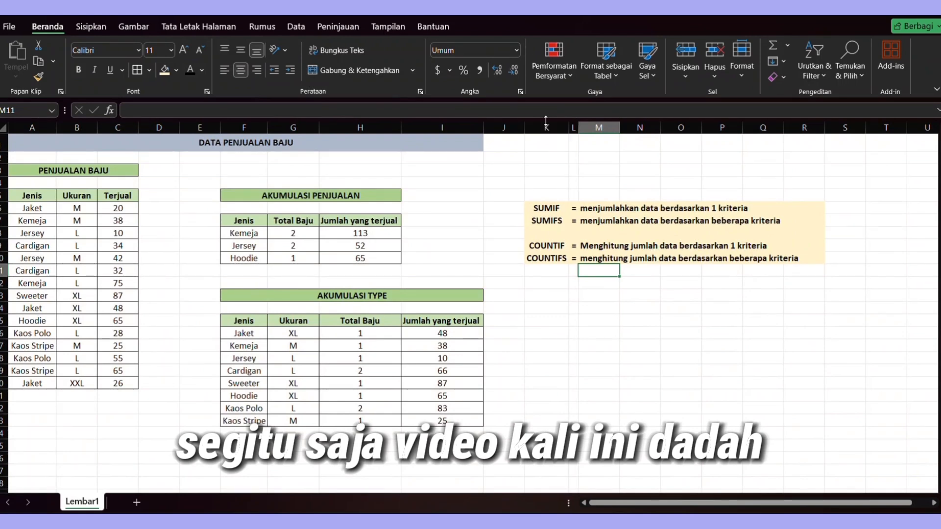